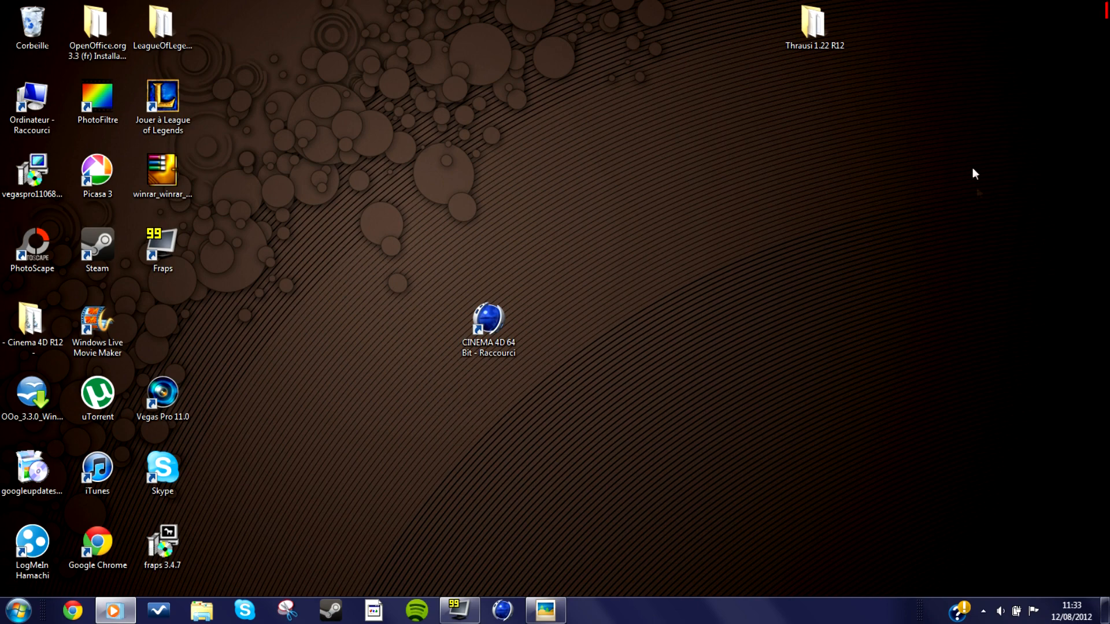
{"action": "left_click_drag", "start_coordinate": [428, 203], "coordinate": [567, 401]}
{"action": "left_click", "coordinate": [610, 447]}
{"action": "left_click_drag", "start_coordinate": [656, 479], "coordinate": [274, 178]}
{"action": "left_click_drag", "start_coordinate": [311, 204], "coordinate": [315, 206]}
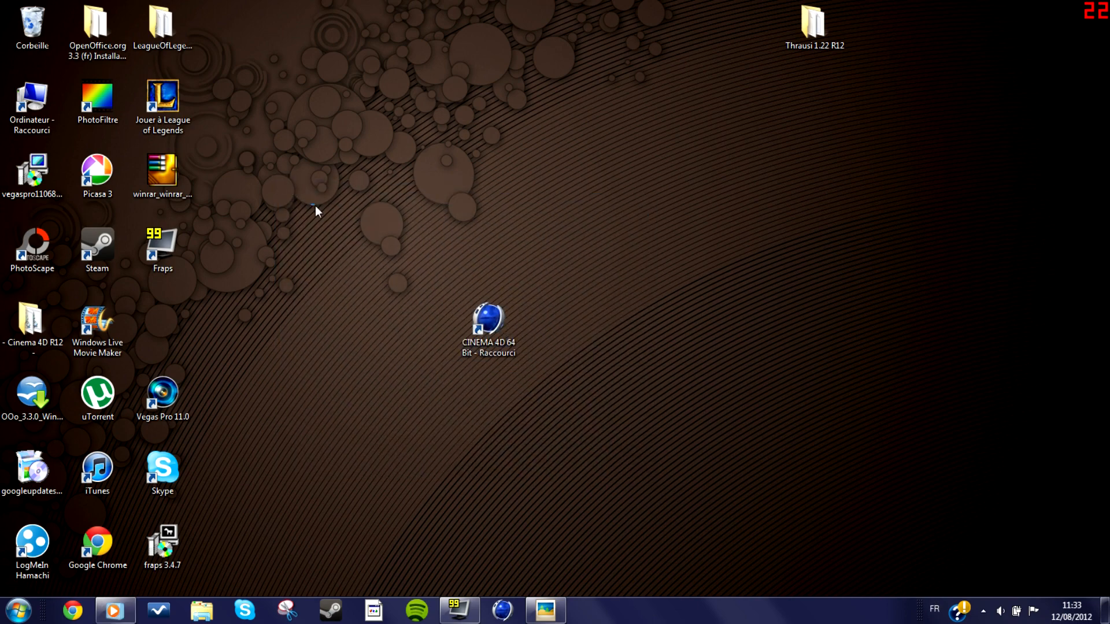
{"action": "left_click_drag", "start_coordinate": [525, 124], "coordinate": [613, 232]}
Step: View the reference render of the glowing striped spheres, boule luminescente0031.jpg, and close it
{"action": "left_click", "coordinate": [558, 611]}
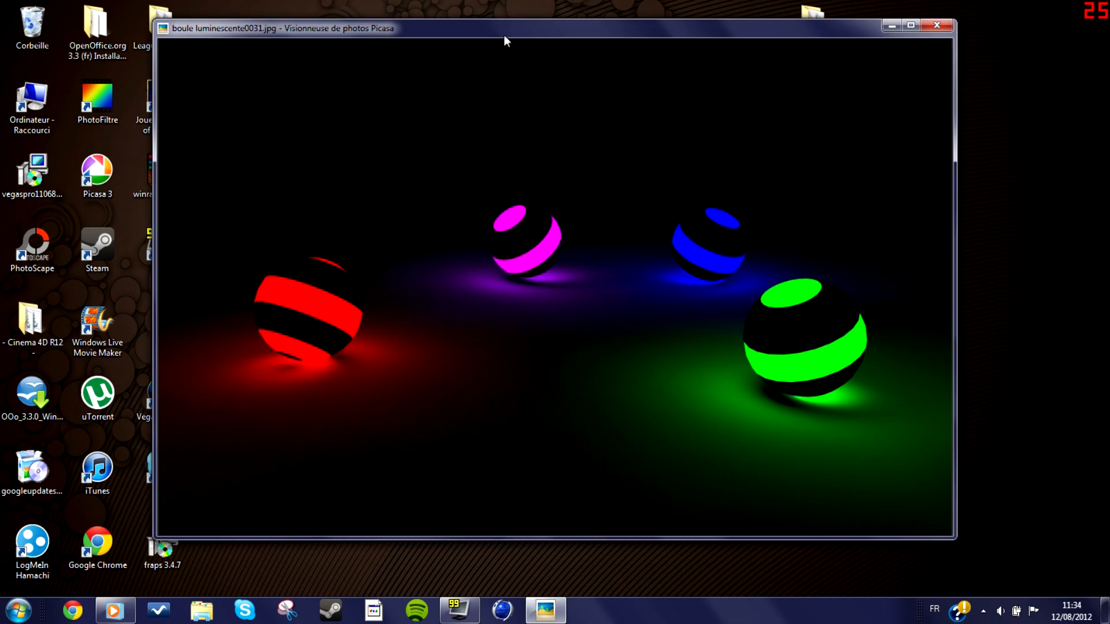
{"action": "left_click_drag", "start_coordinate": [573, 45], "coordinate": [511, 31]}
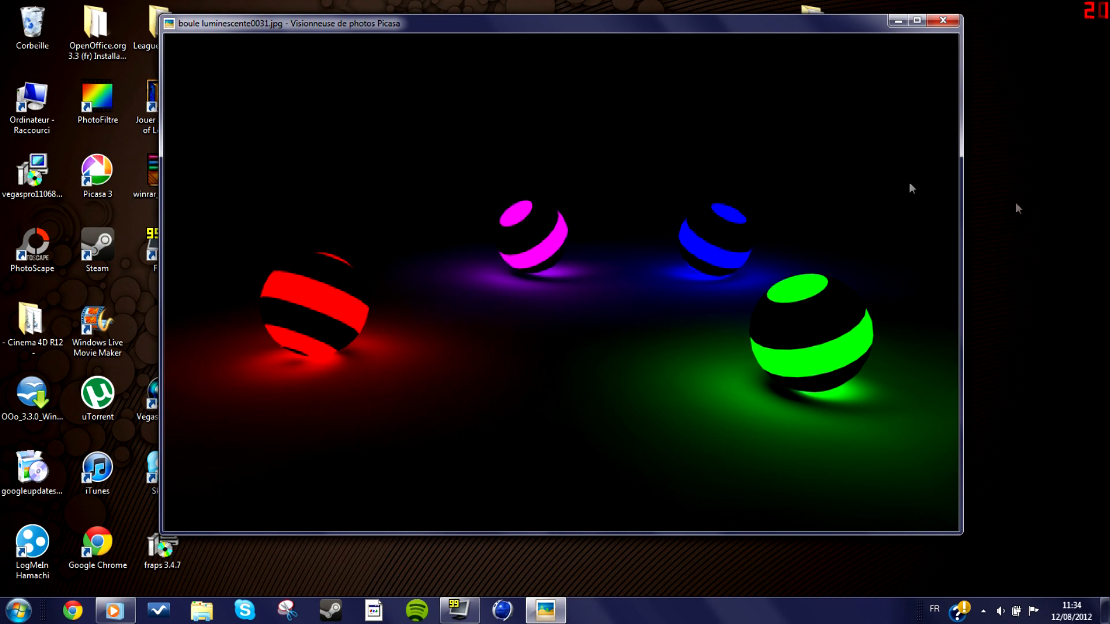
{"action": "left_click_drag", "start_coordinate": [843, 29], "coordinate": [877, 59]}
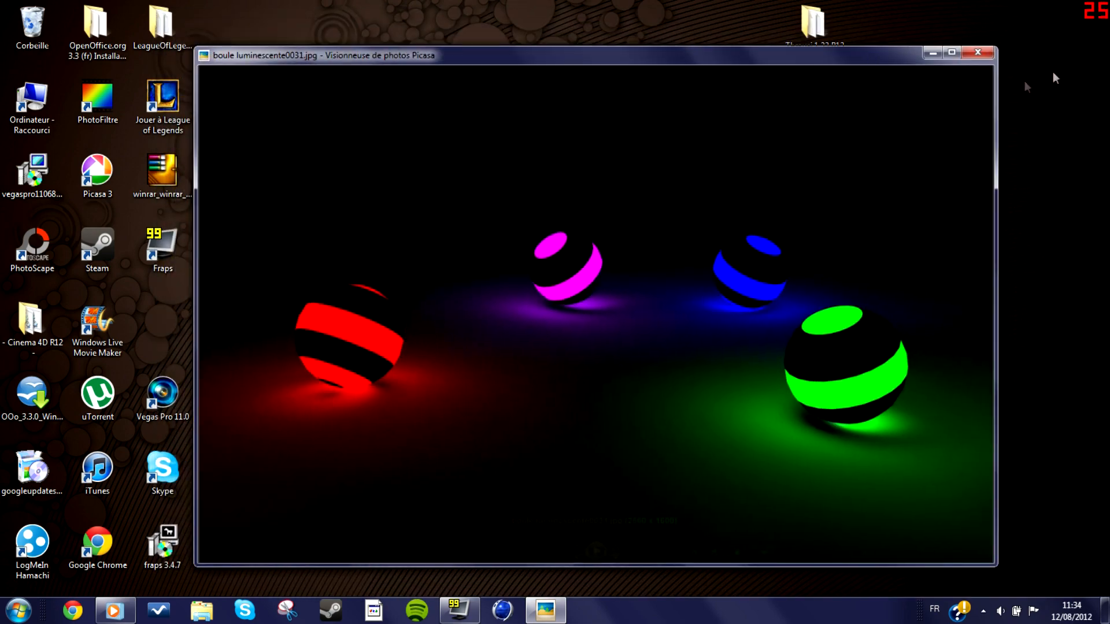
{"action": "left_click", "coordinate": [981, 52]}
Step: Launch CINEMA 4D 64 Bit from its desktop shortcut
{"action": "double_click", "coordinate": [488, 321]}
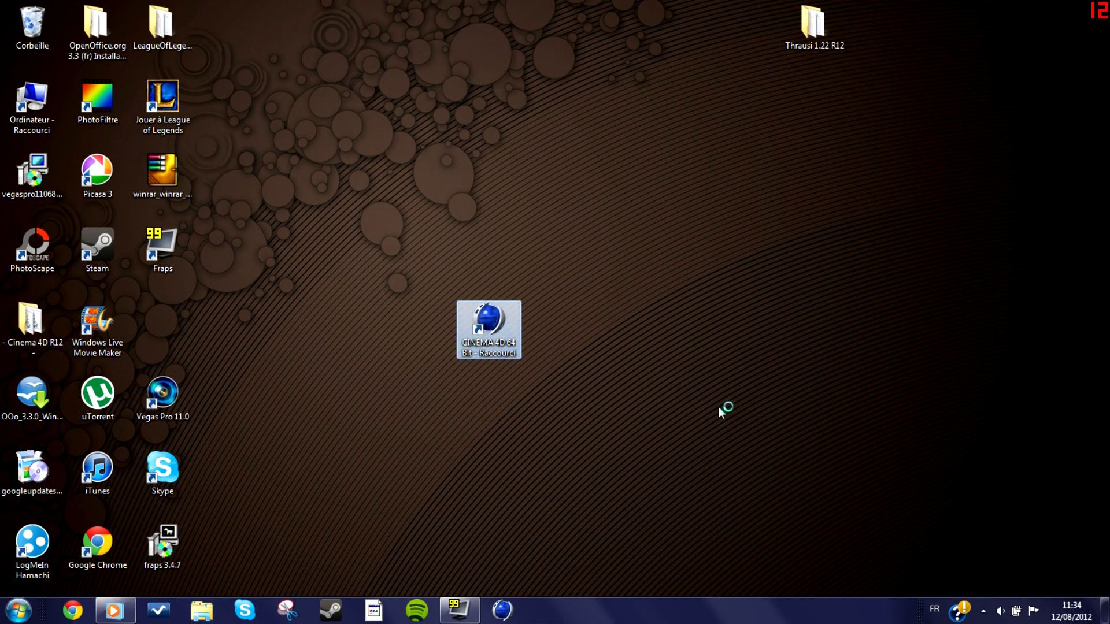
{"action": "key", "text": "XF86AudioLowerVolume"}
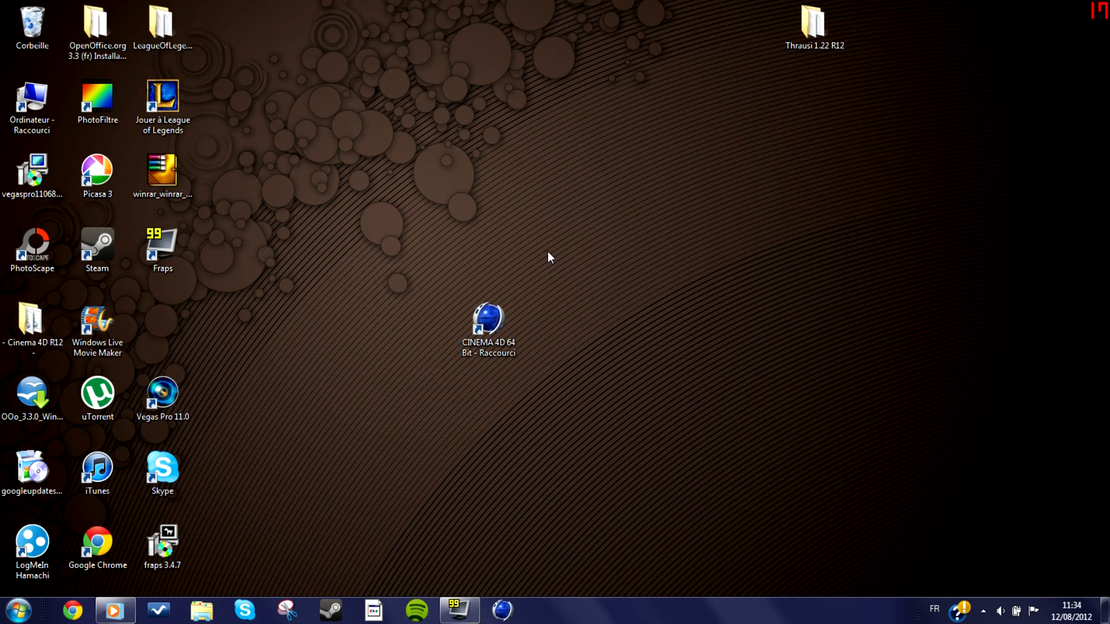
{"action": "left_click", "coordinate": [984, 611]}
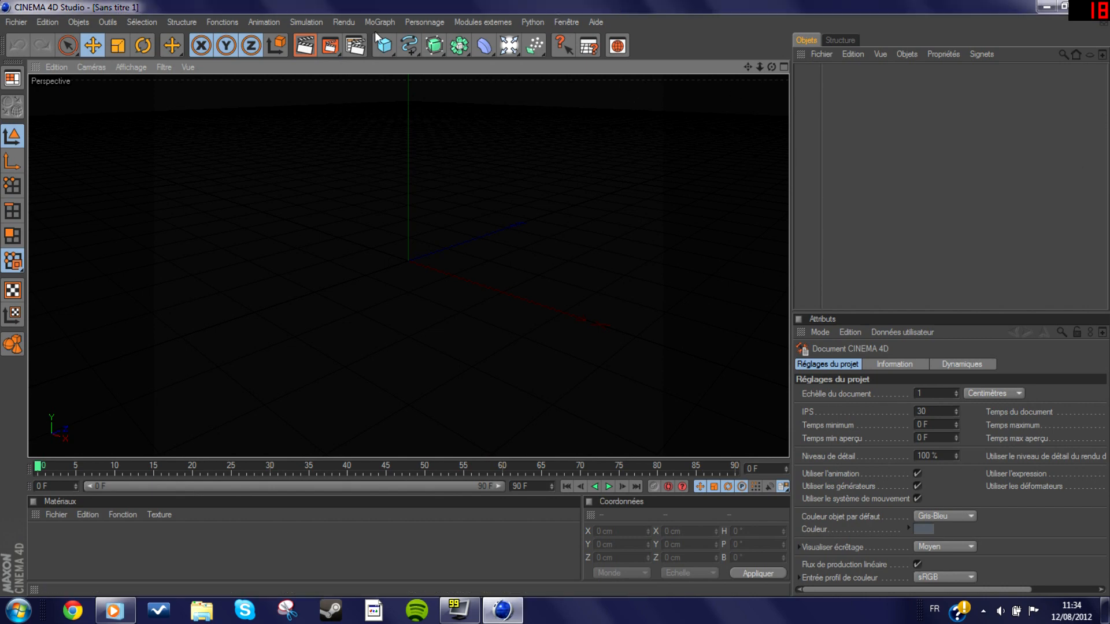
Step: Set the render output to the 2560 x 1600 screen preset, rendering only the current image (Image courante)
{"action": "left_click", "coordinate": [353, 48]}
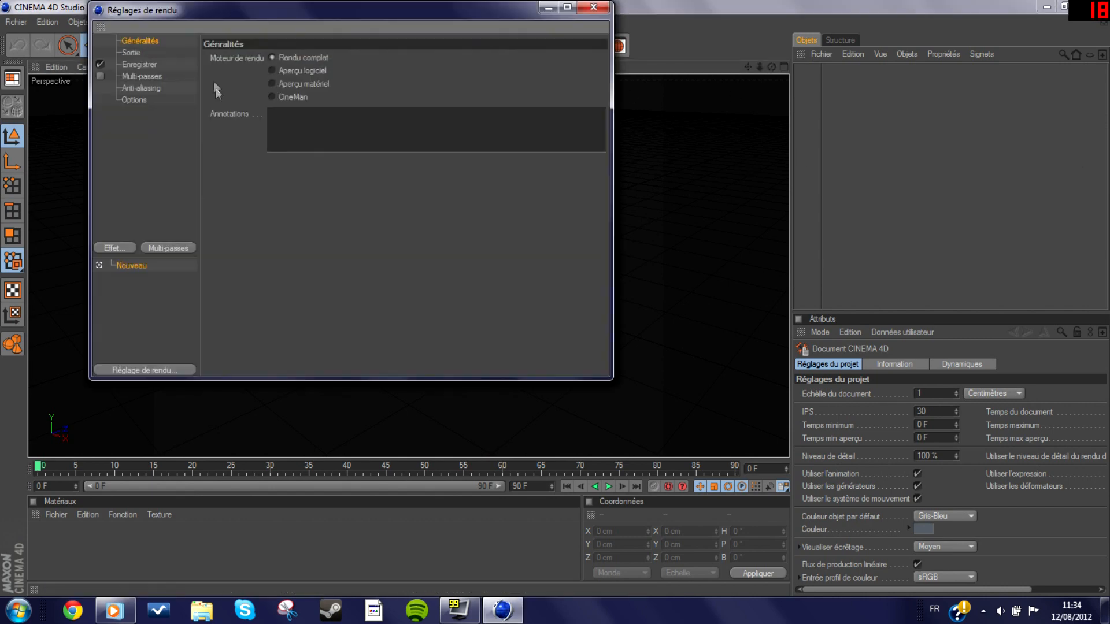
{"action": "left_click", "coordinate": [132, 53]}
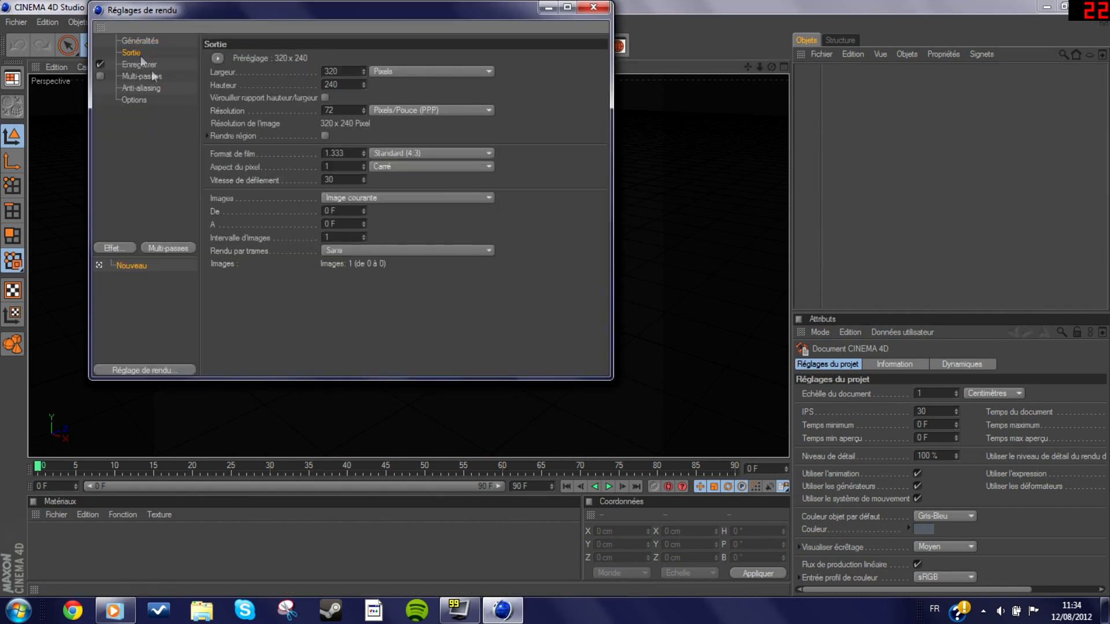
{"action": "left_click", "coordinate": [217, 59]}
{"action": "mouse_move", "coordinate": [260, 72]}
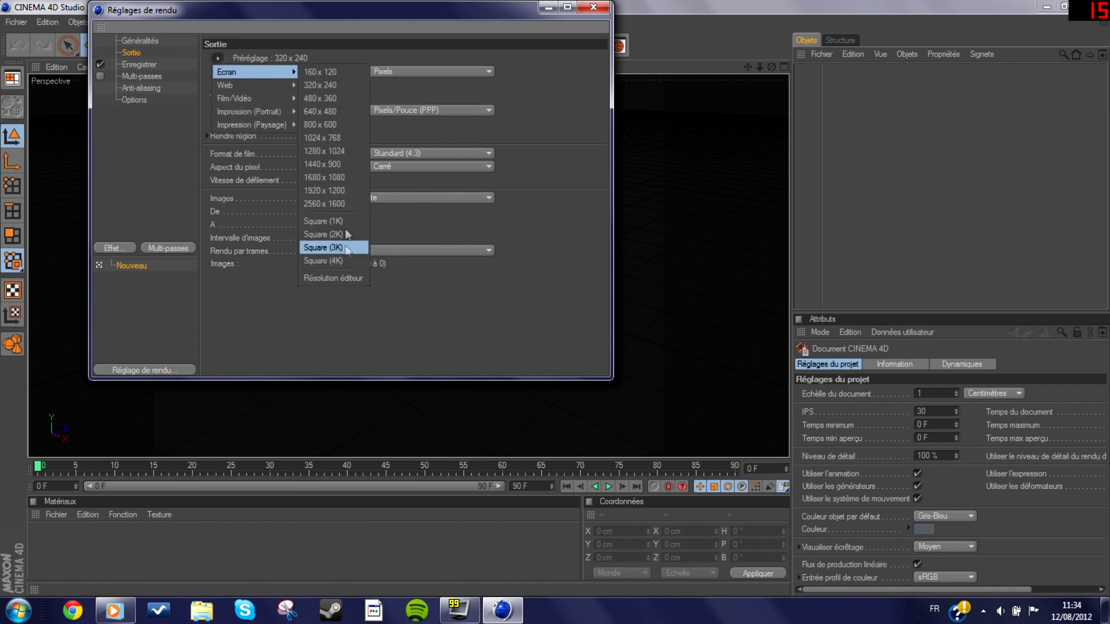
{"action": "left_click", "coordinate": [349, 204]}
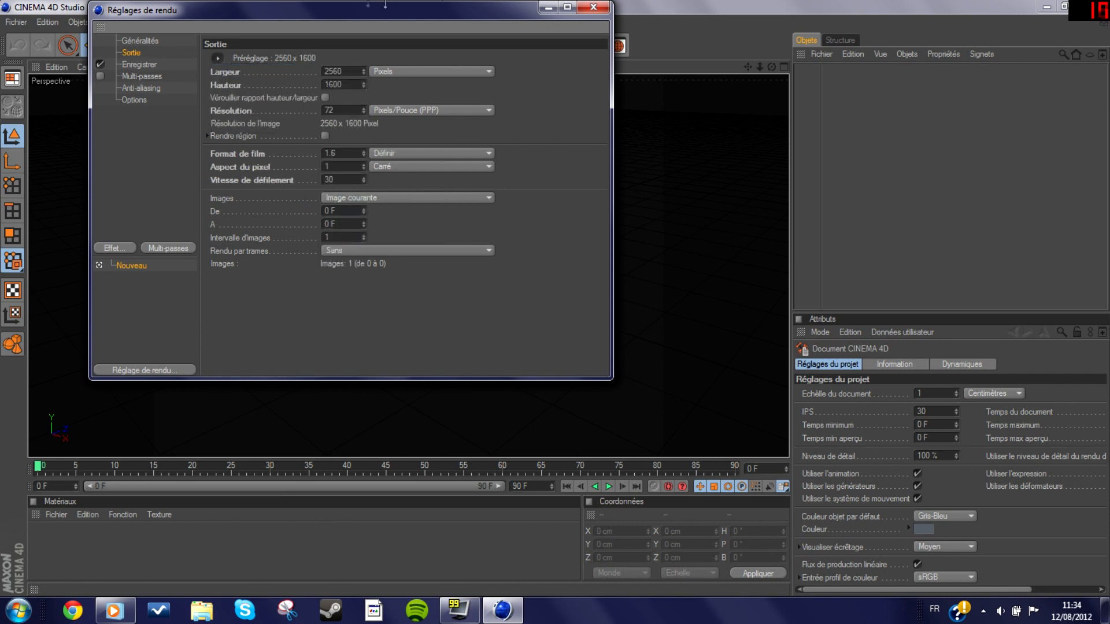
{"action": "left_click", "coordinate": [398, 197]}
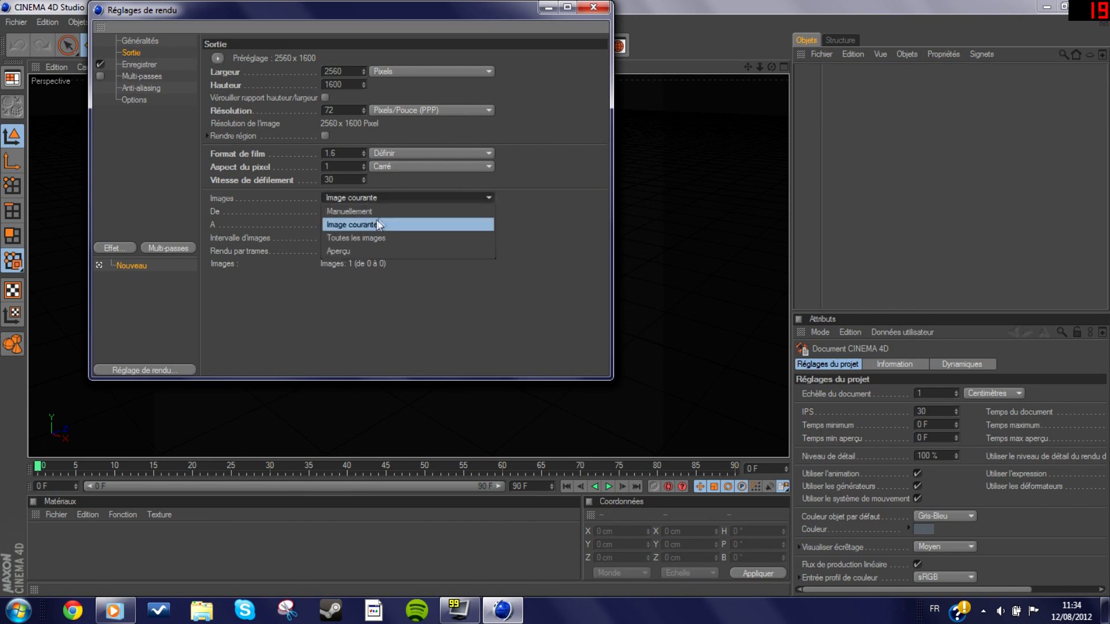
{"action": "left_click", "coordinate": [368, 223]}
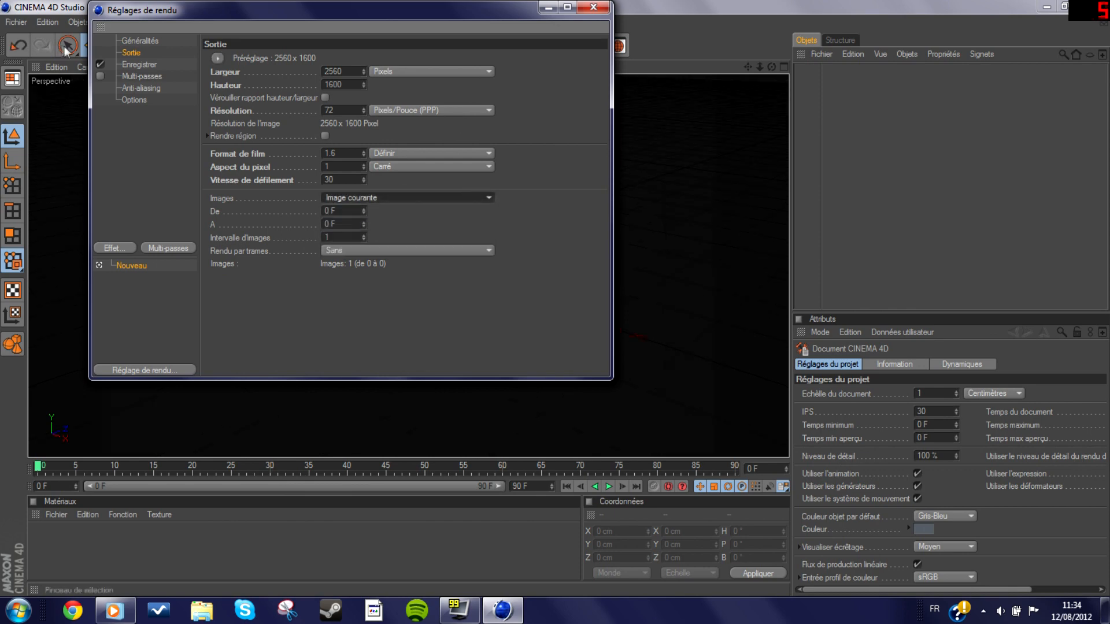
Step: Set the file format for saved renders to JPEG
{"action": "left_click", "coordinate": [142, 65]}
{"action": "left_click_drag", "start_coordinate": [204, 9], "coordinate": [422, 92]}
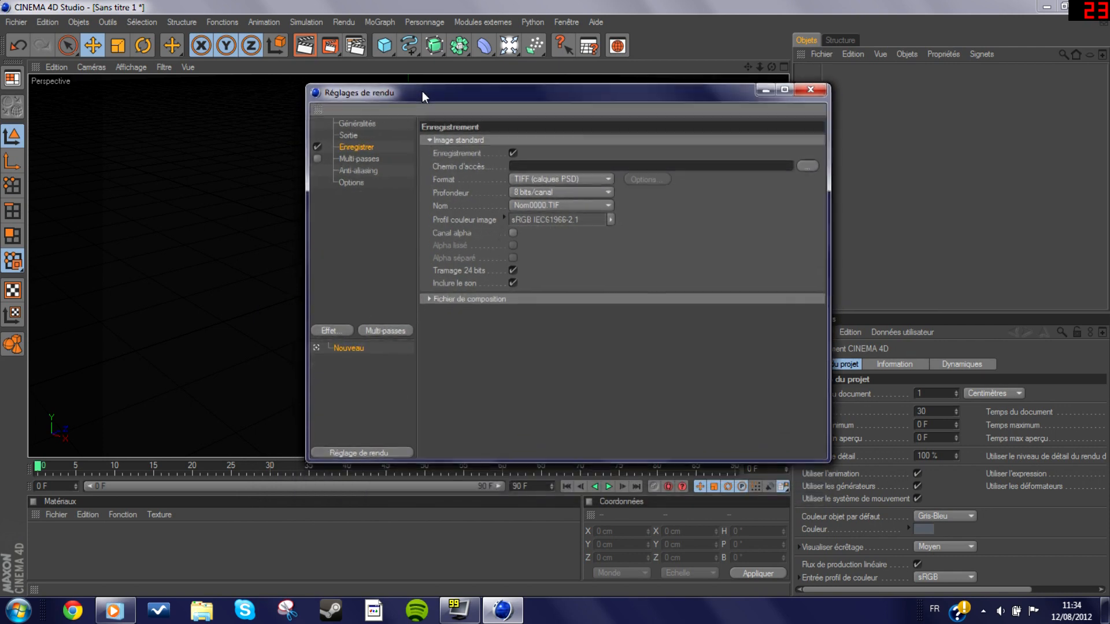
{"action": "left_click", "coordinate": [584, 178]}
{"action": "left_click", "coordinate": [535, 245]}
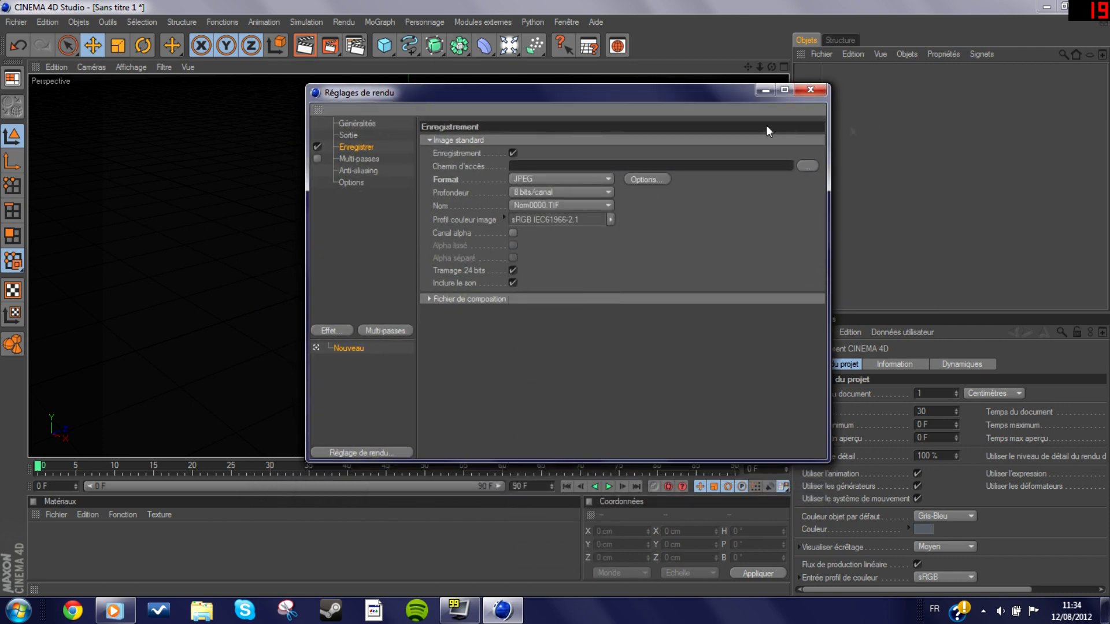
Step: Choose Géométrie as the render anti-aliasing mode and close the render settings
{"action": "left_click", "coordinate": [365, 159]}
{"action": "left_click", "coordinate": [371, 175]}
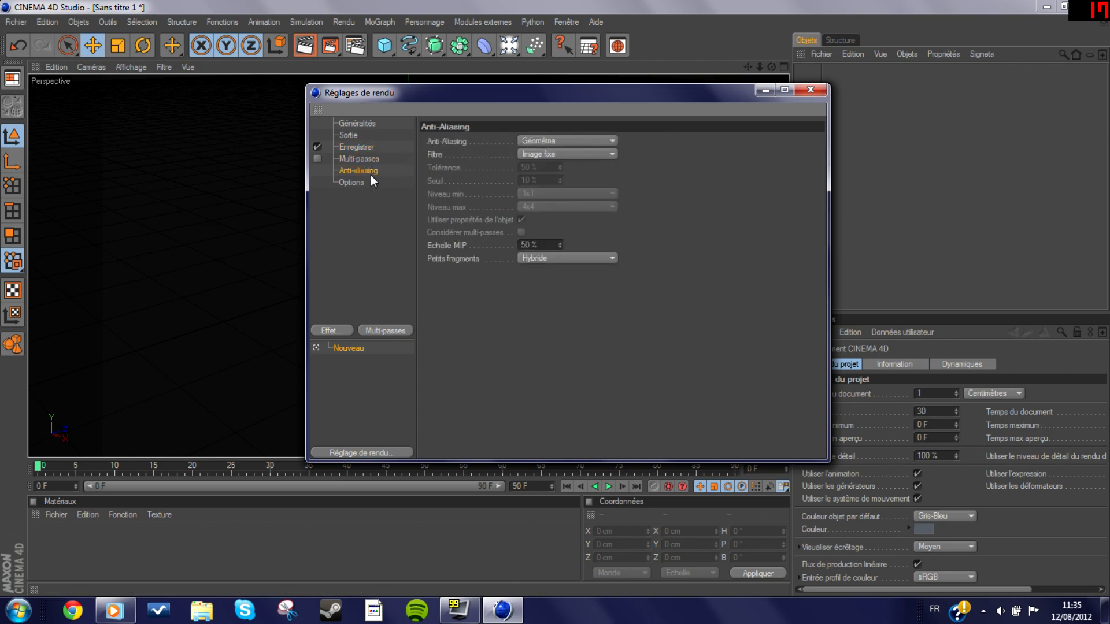
{"action": "left_click", "coordinate": [598, 141]}
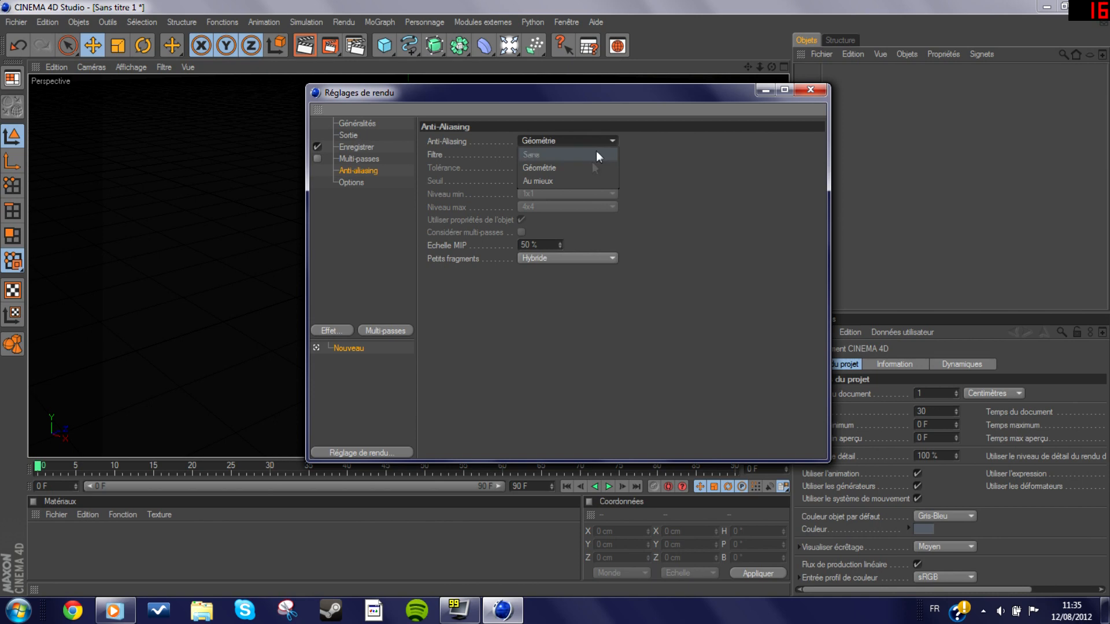
{"action": "left_click", "coordinate": [556, 166]}
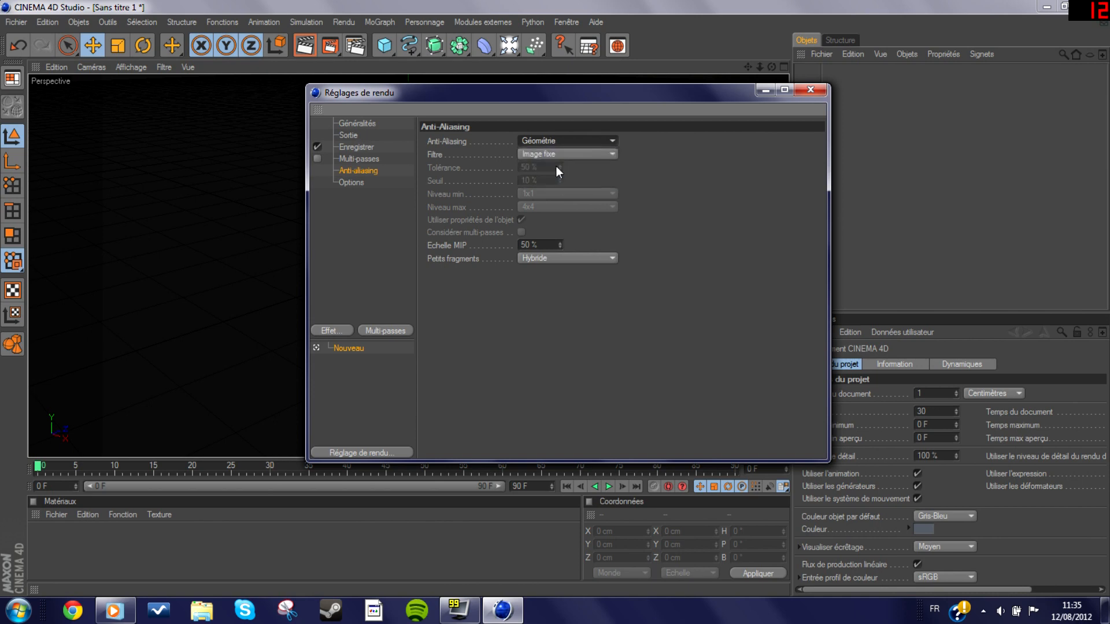
{"action": "left_click", "coordinate": [817, 91]}
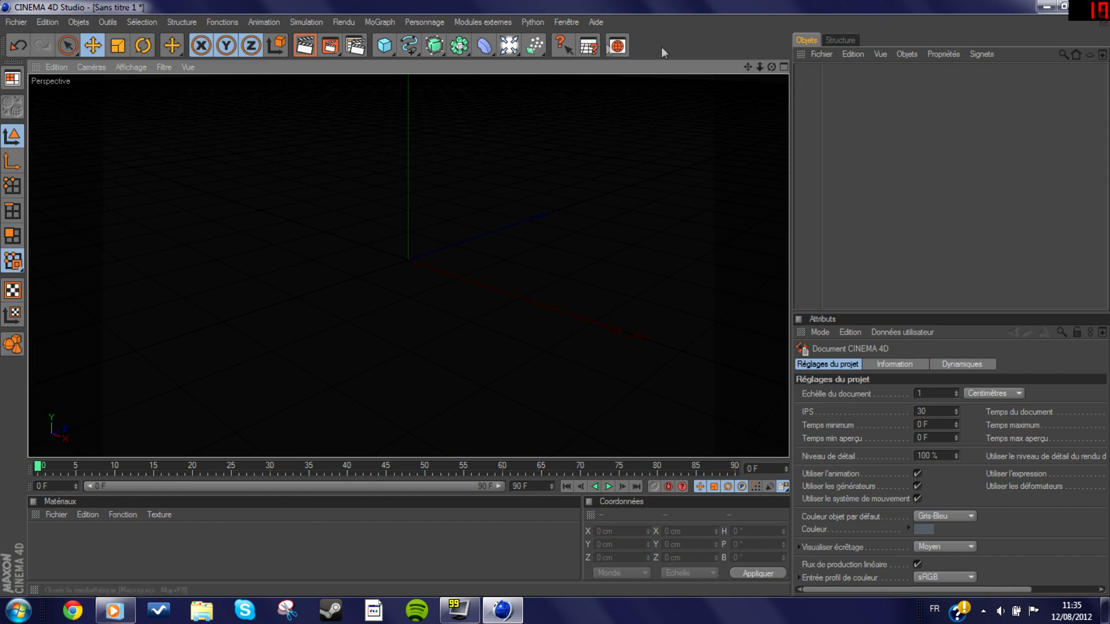
Step: Add a sphere primitive to the scene and raise it about 51 cm along the Y axis
{"action": "left_click", "coordinate": [385, 51]}
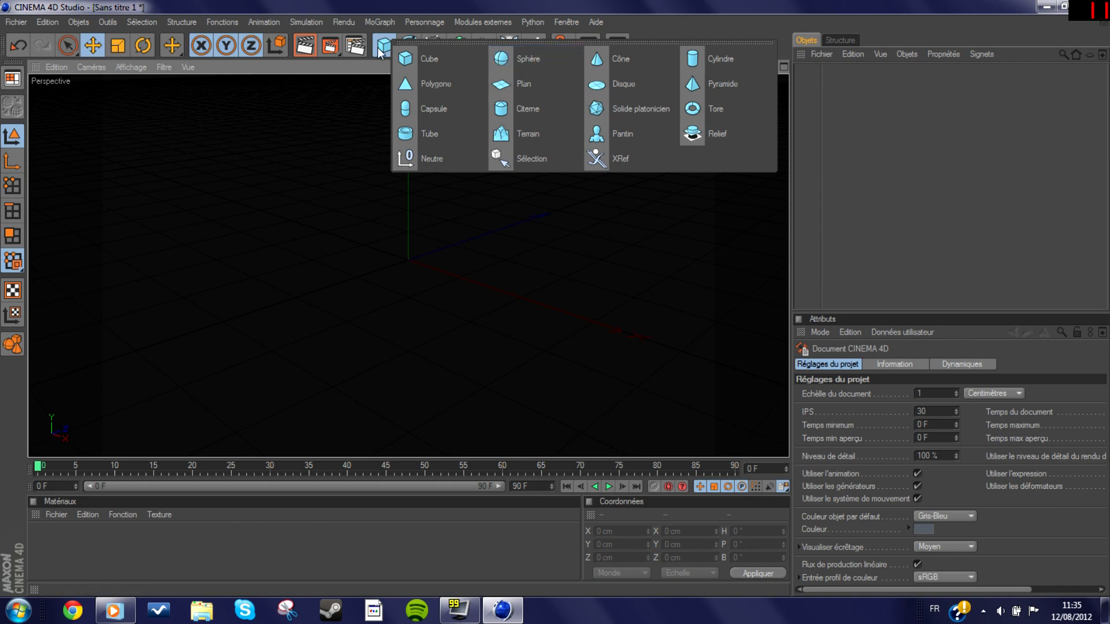
{"action": "left_click", "coordinate": [519, 58]}
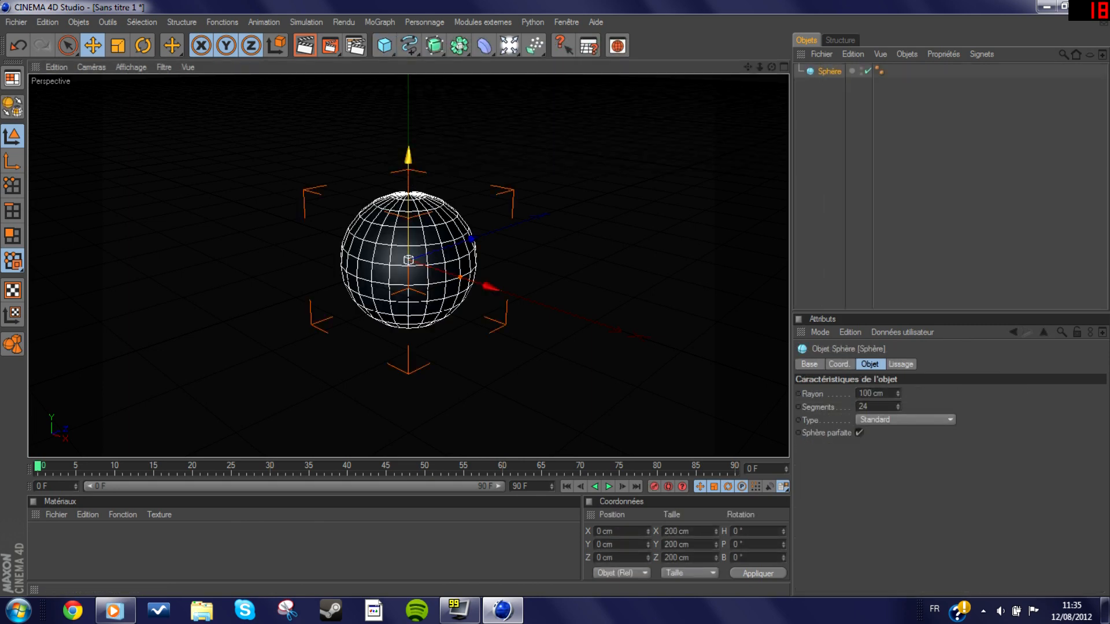
{"action": "left_click_drag", "start_coordinate": [408, 154], "coordinate": [408, 120]}
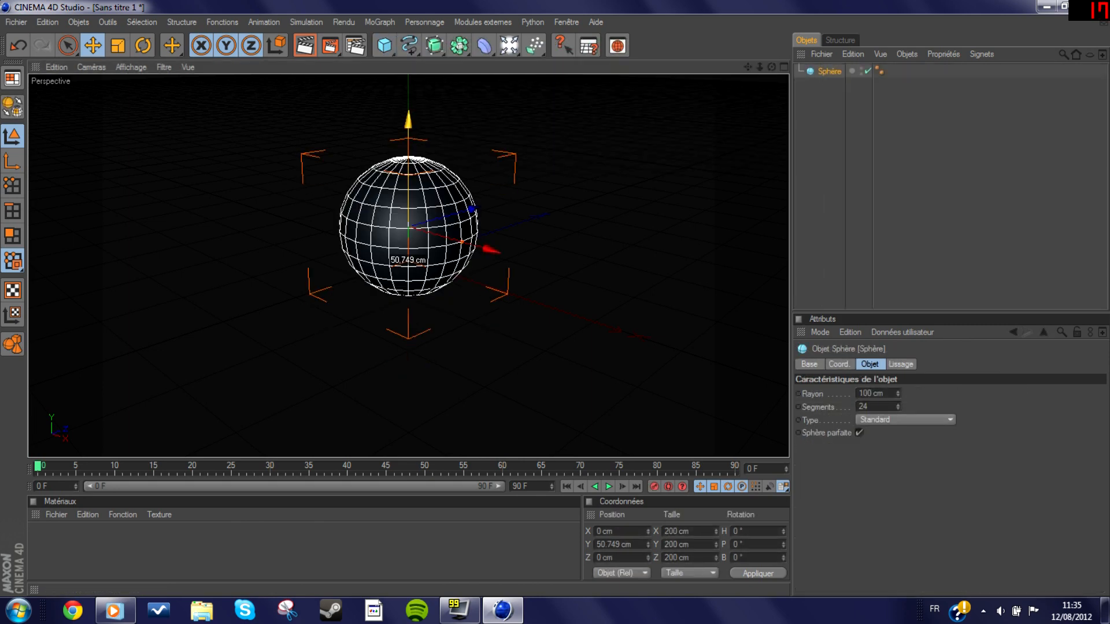
Step: Convert the sphere primitive into an editable polygon object
{"action": "left_click", "coordinate": [170, 550]}
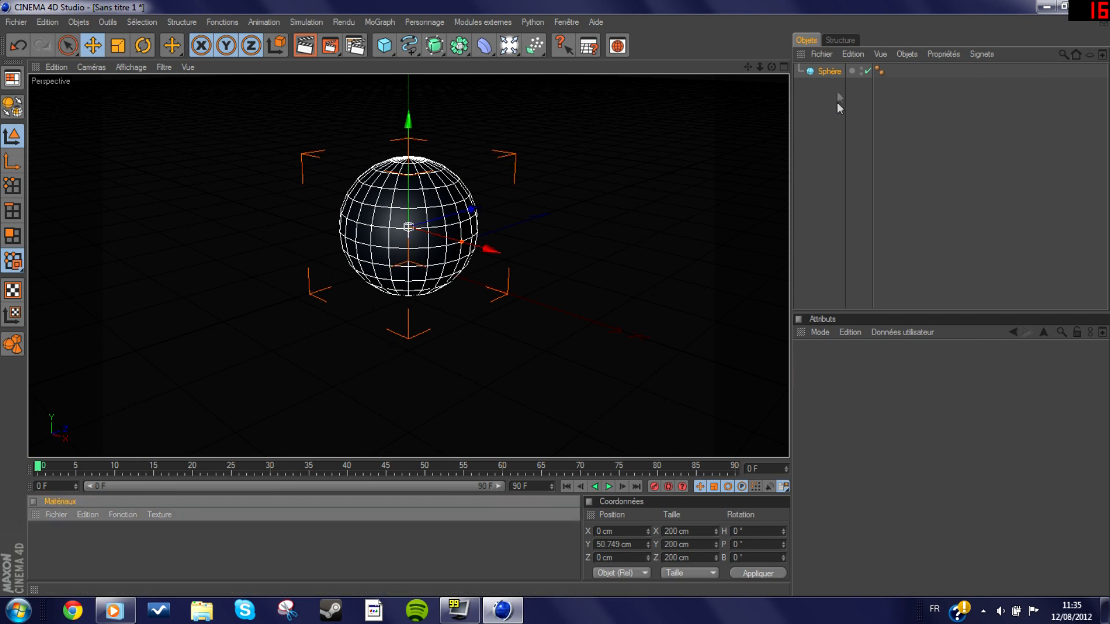
{"action": "left_click", "coordinate": [838, 72]}
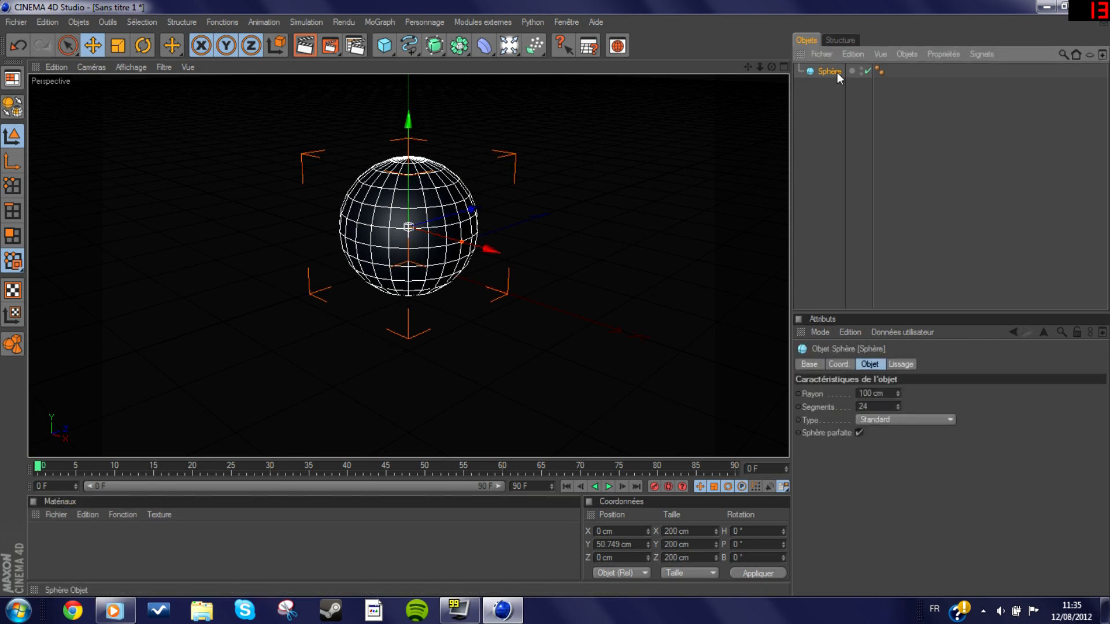
{"action": "key", "text": "c"}
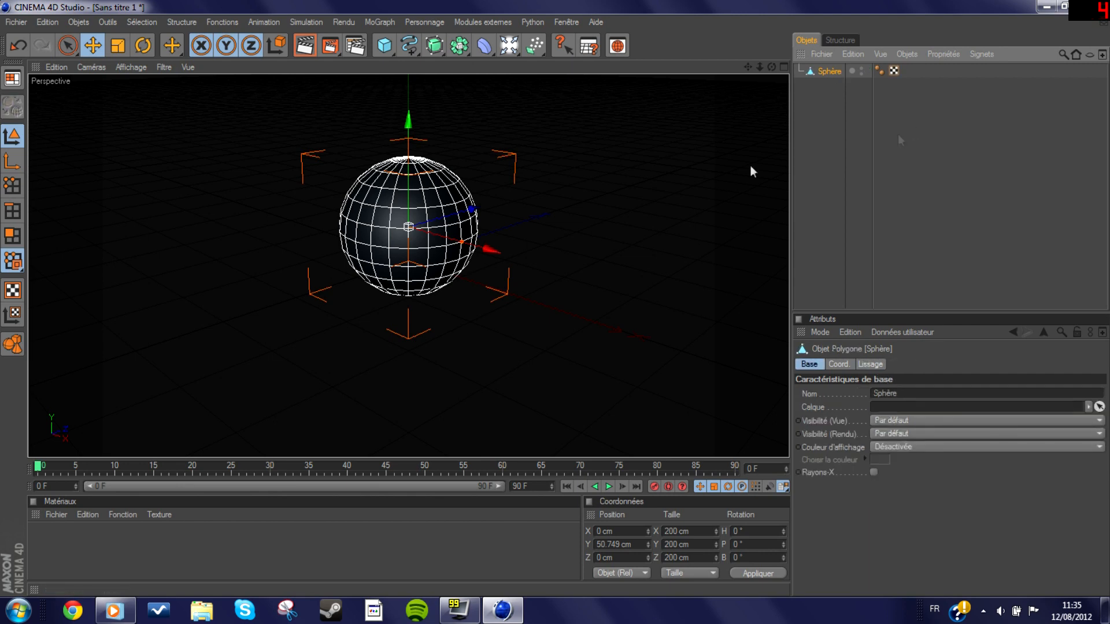
Step: Create a new material and set its base colour to near-black, RGB 10, 10, 10
{"action": "double_click", "coordinate": [79, 539]}
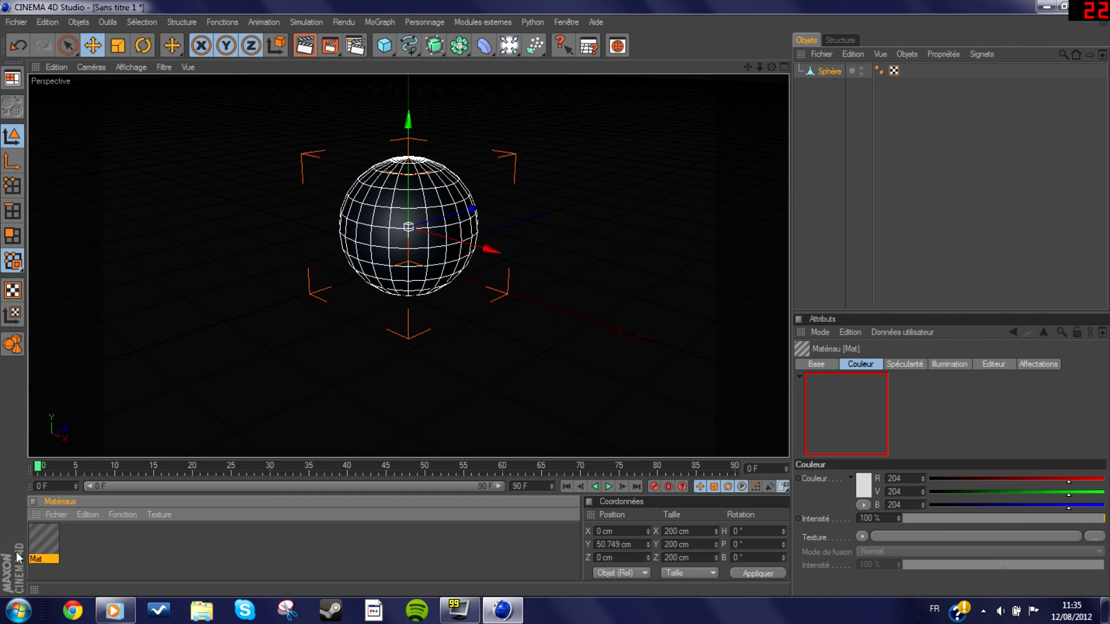
{"action": "double_click", "coordinate": [52, 540]}
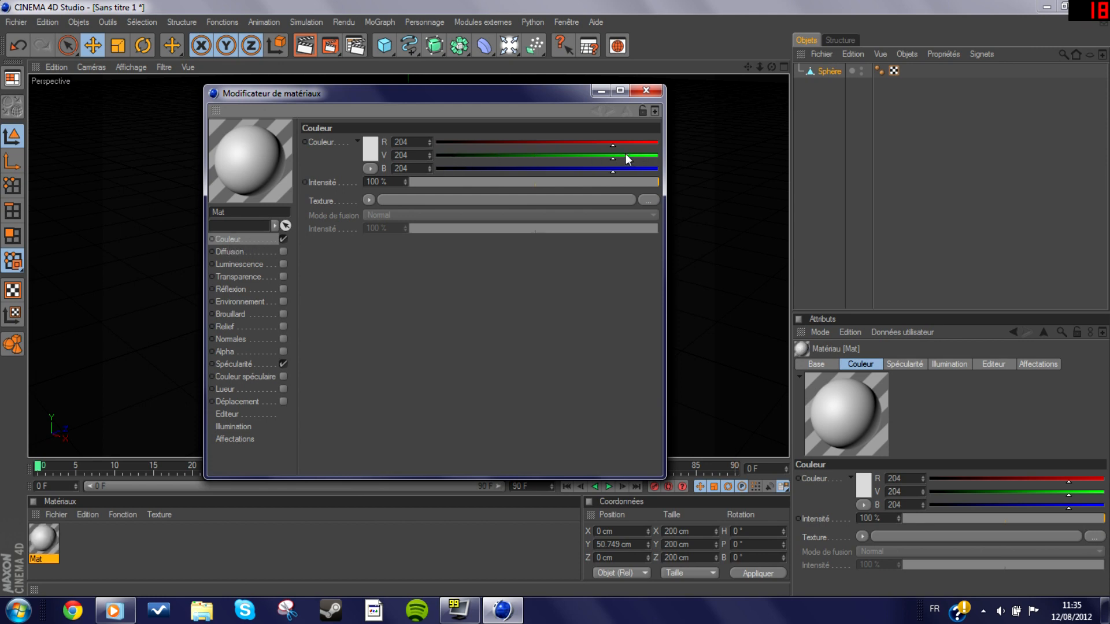
{"action": "left_click", "coordinate": [375, 148]}
{"action": "left_click_drag", "start_coordinate": [324, 82], "coordinate": [332, 82]}
{"action": "left_click", "coordinate": [339, 151]}
{"action": "left_click_drag", "start_coordinate": [338, 151], "coordinate": [310, 173]}
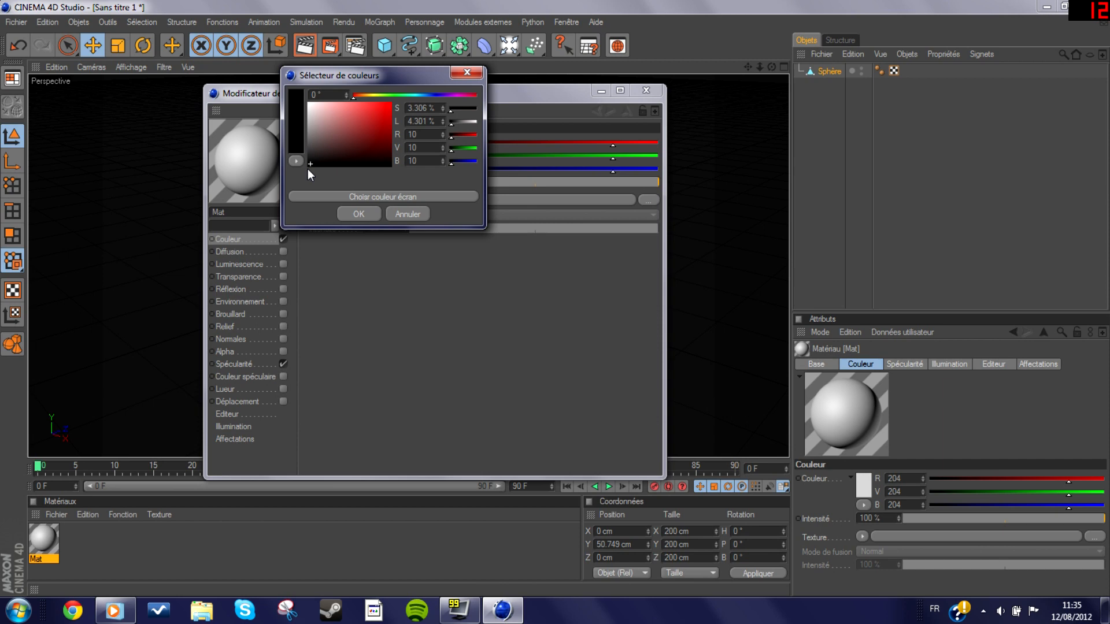
{"action": "left_click", "coordinate": [349, 214]}
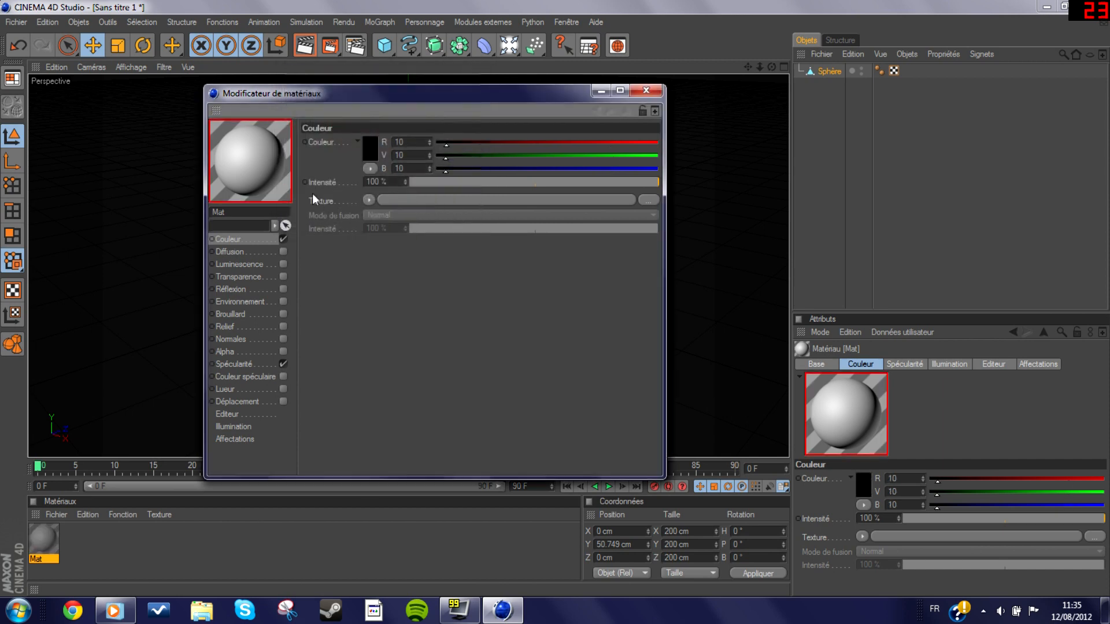
Step: Set the black material's colour intensity to 300% and apply the material to the sphere
{"action": "left_click_drag", "start_coordinate": [371, 181], "coordinate": [344, 181]}
{"action": "type", "text": "3"}
{"action": "key", "text": "Return"}
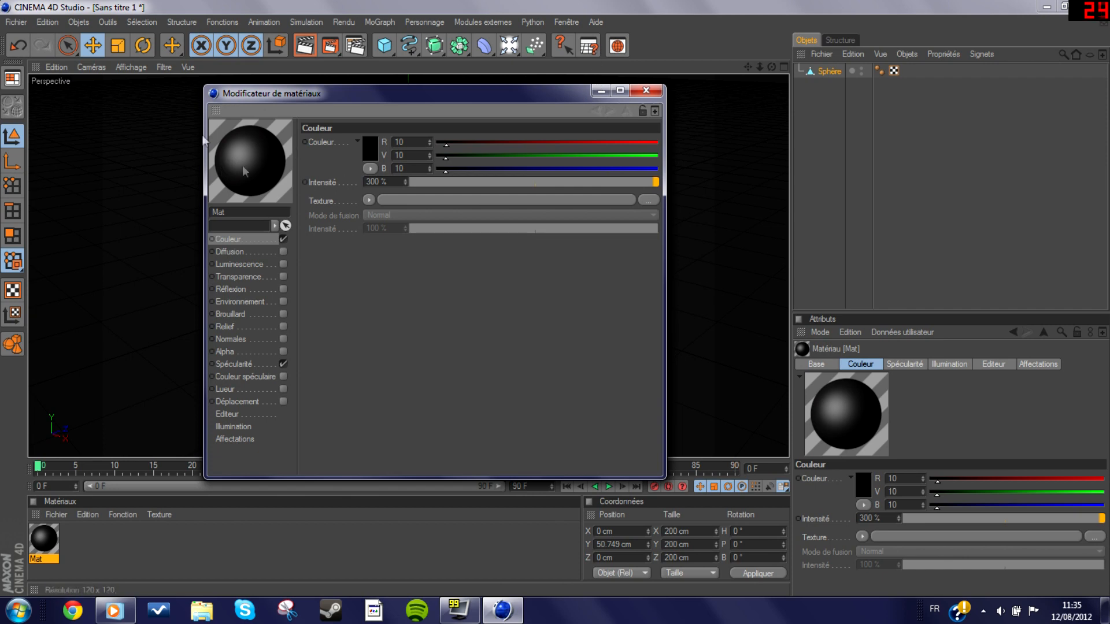
{"action": "left_click", "coordinate": [660, 93]}
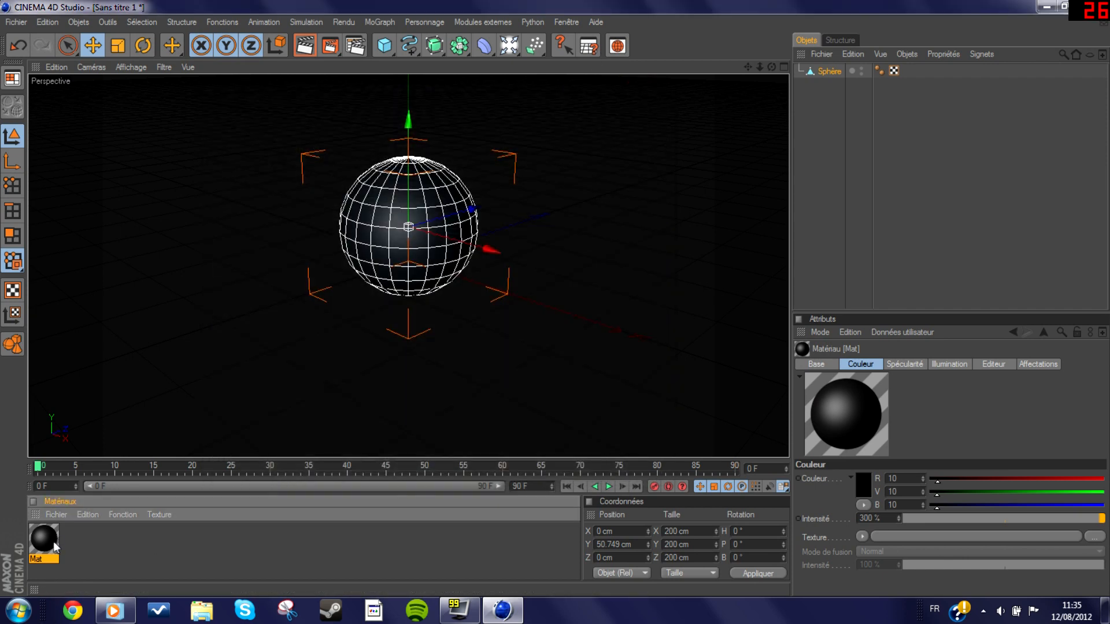
{"action": "right_click", "coordinate": [46, 549]}
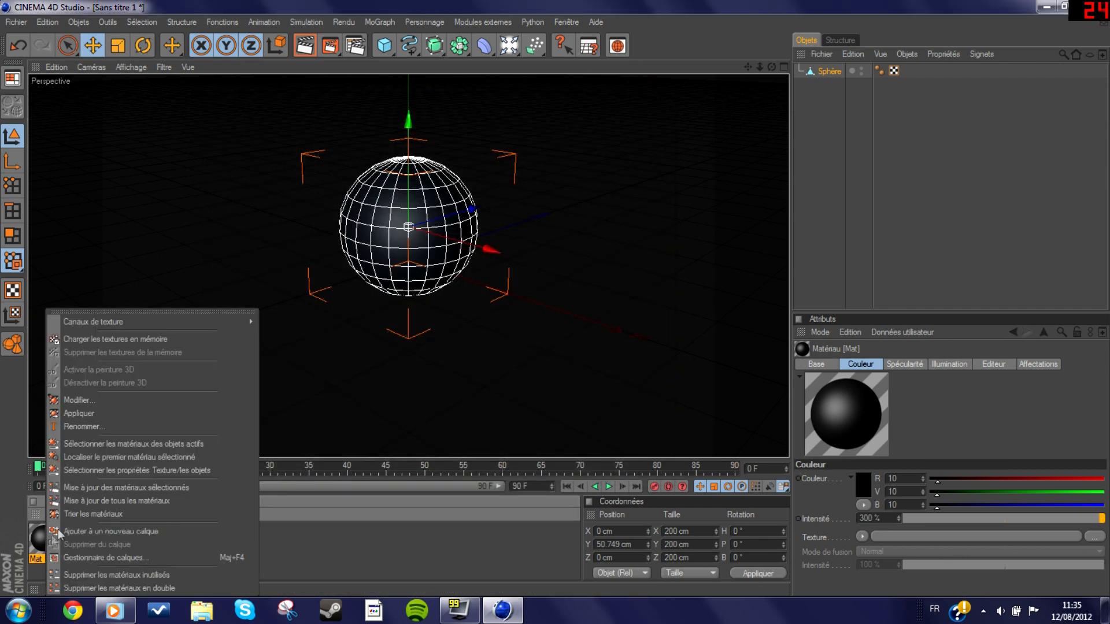
{"action": "left_click", "coordinate": [81, 414]}
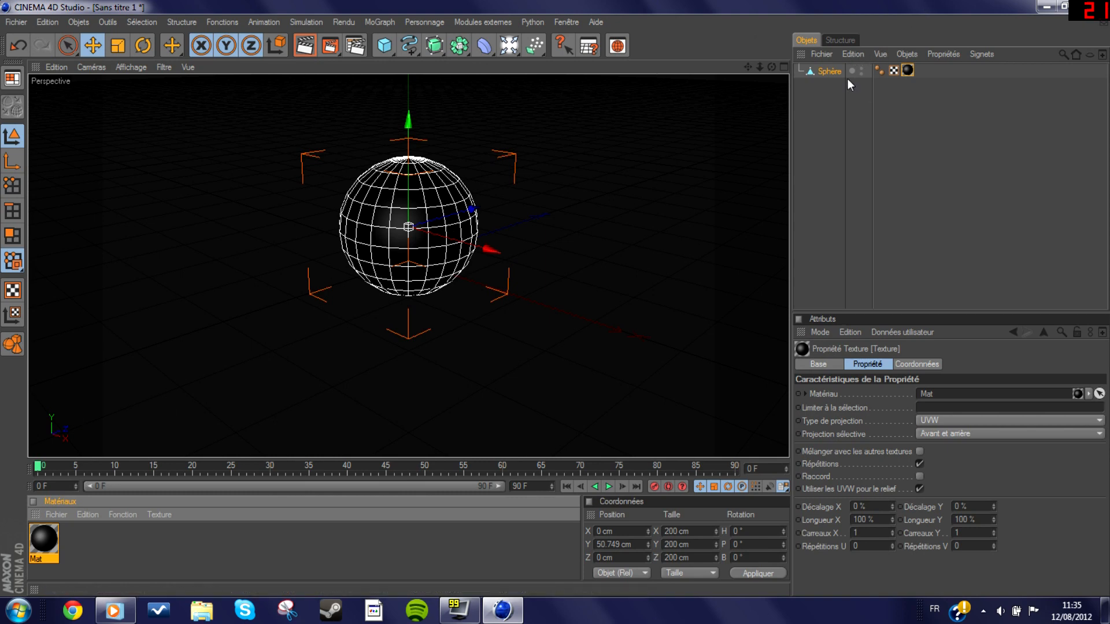
Step: Create a second material and set its base colour to pure red, RGB 255, 0, 0
{"action": "left_click", "coordinate": [109, 544]}
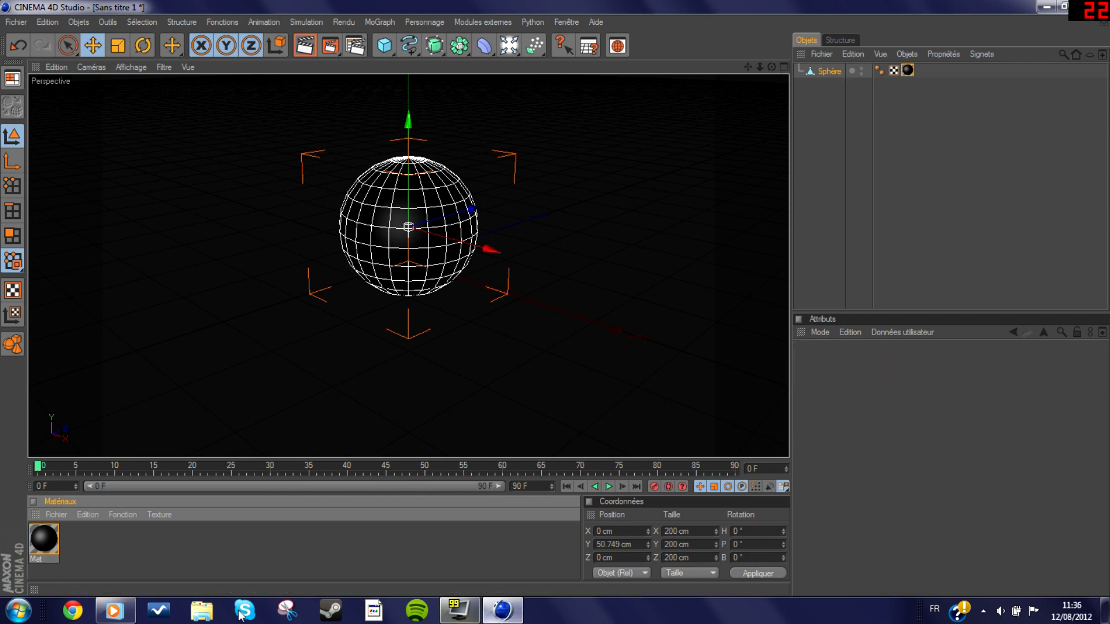
{"action": "double_click", "coordinate": [172, 538]}
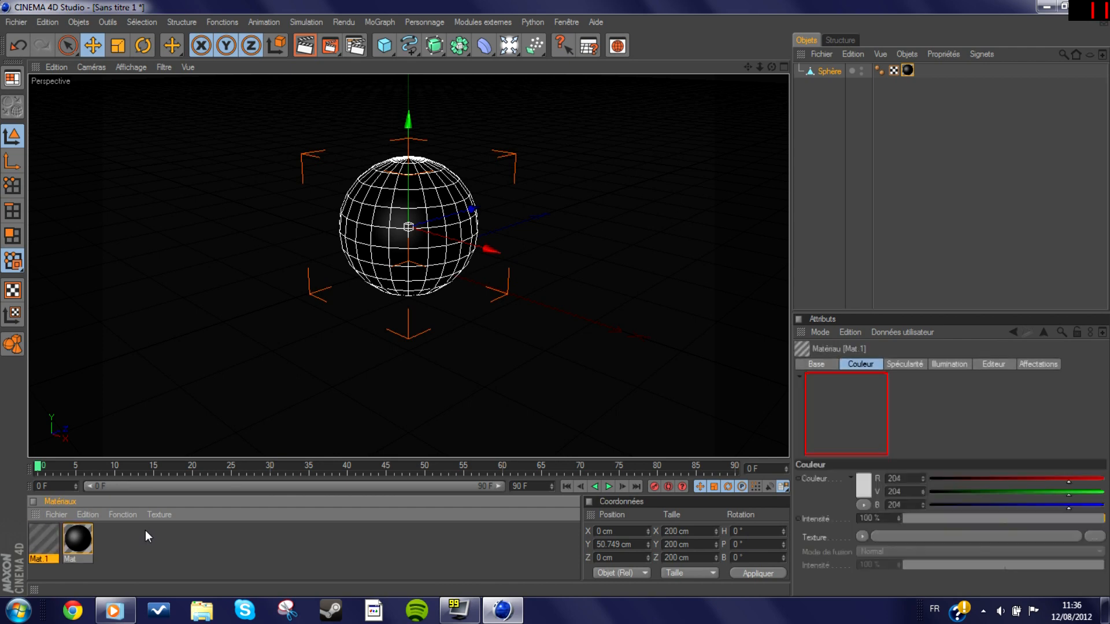
{"action": "double_click", "coordinate": [45, 540]}
{"action": "left_click_drag", "start_coordinate": [612, 146], "coordinate": [616, 147]}
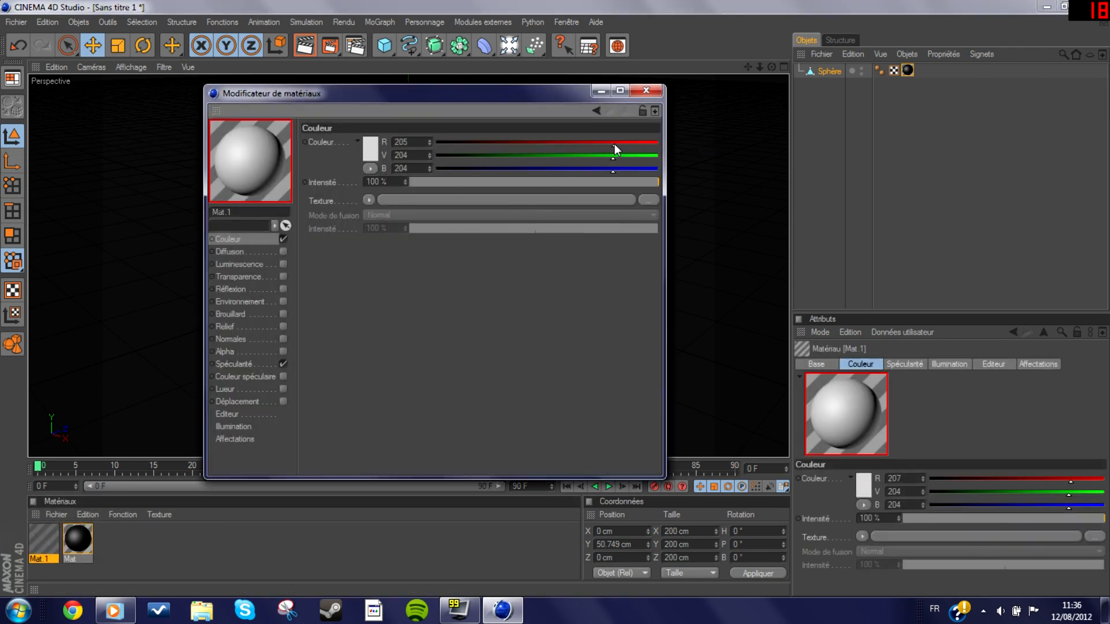
{"action": "left_click_drag", "start_coordinate": [565, 117], "coordinate": [884, 140]}
{"action": "left_click_drag", "start_coordinate": [684, 123], "coordinate": [360, 108]}
{"action": "left_click", "coordinate": [610, 157]}
{"action": "left_click_drag", "start_coordinate": [610, 158], "coordinate": [431, 170]}
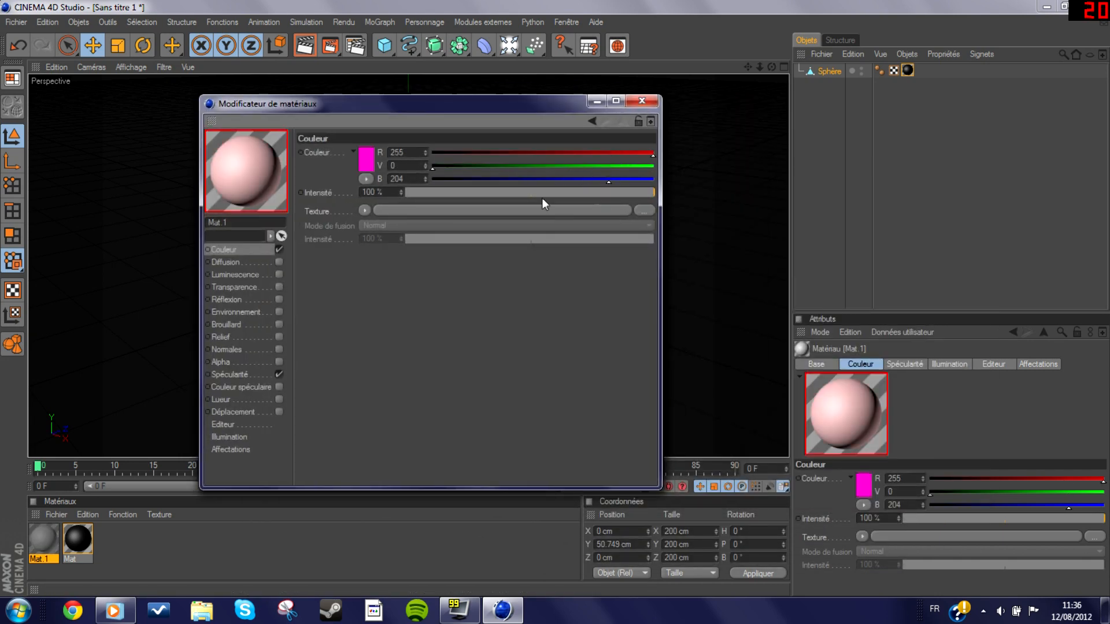
{"action": "left_click_drag", "start_coordinate": [612, 185], "coordinate": [412, 184]}
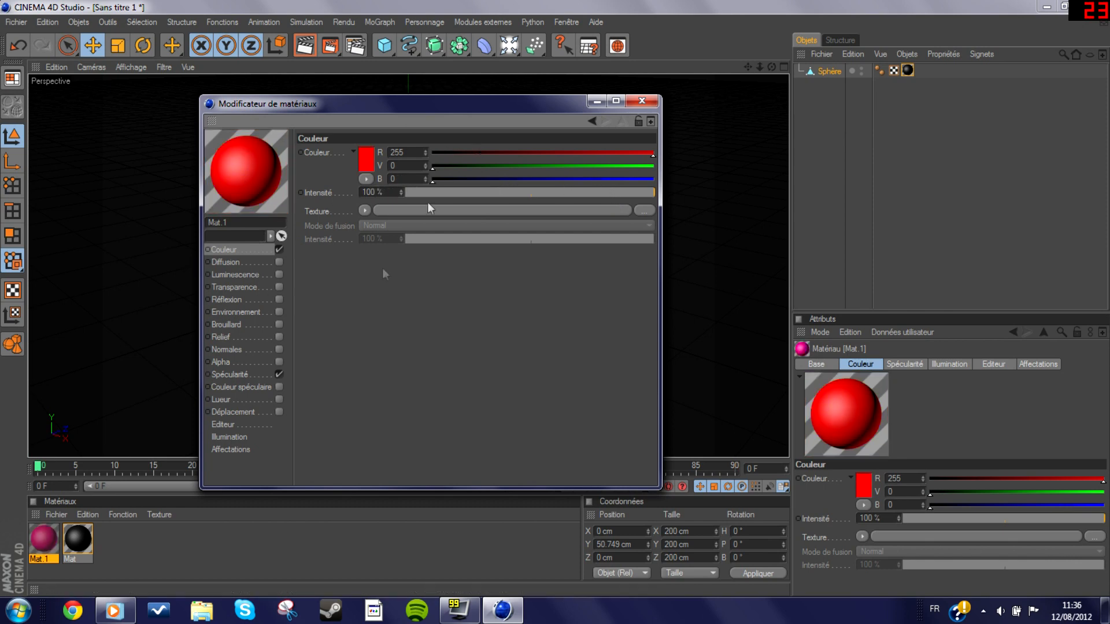
Step: Enable luminescence on the red material and set the luminescence colour to RGB 255, 0, 0
{"action": "left_click", "coordinate": [243, 275]}
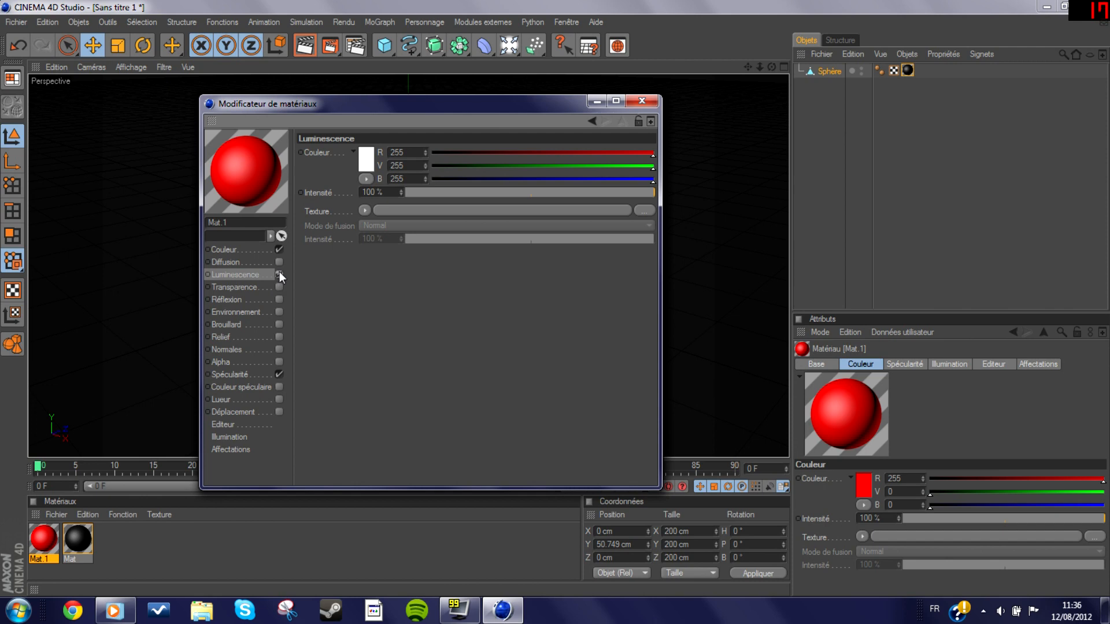
{"action": "left_click", "coordinate": [280, 274]}
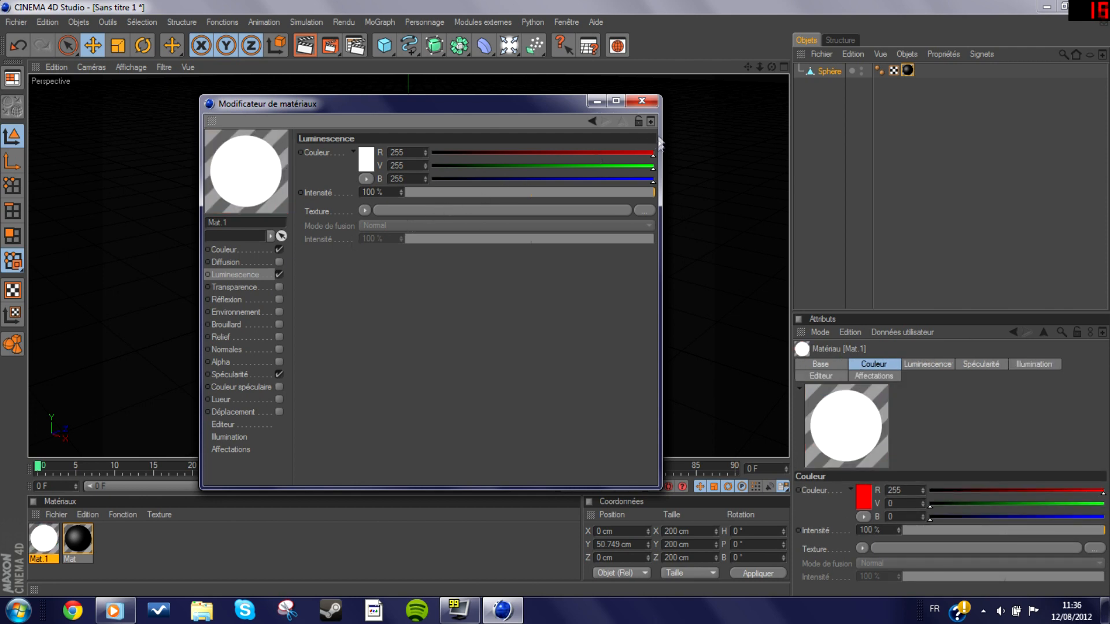
{"action": "left_click", "coordinate": [238, 248]}
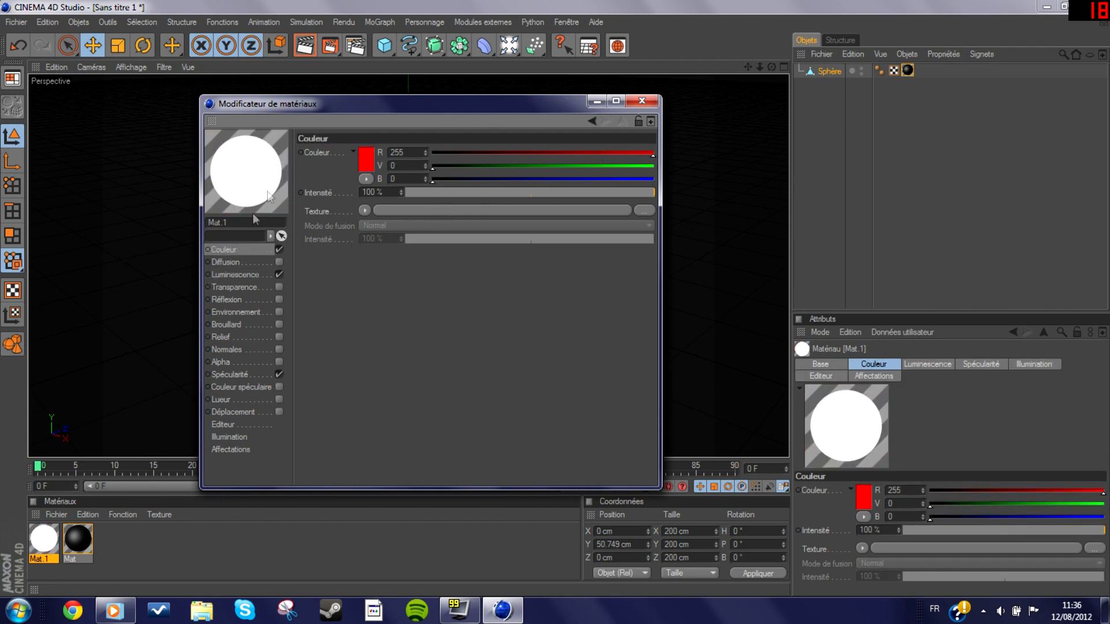
{"action": "left_click", "coordinate": [235, 278]}
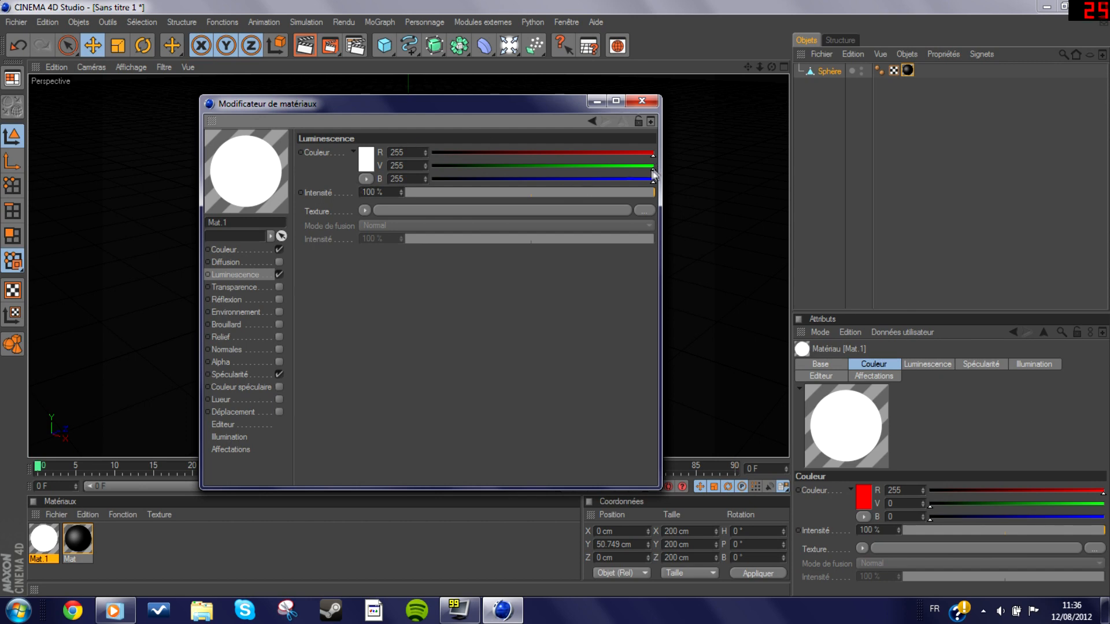
{"action": "left_click_drag", "start_coordinate": [654, 167], "coordinate": [433, 169]}
{"action": "left_click_drag", "start_coordinate": [653, 180], "coordinate": [409, 183]}
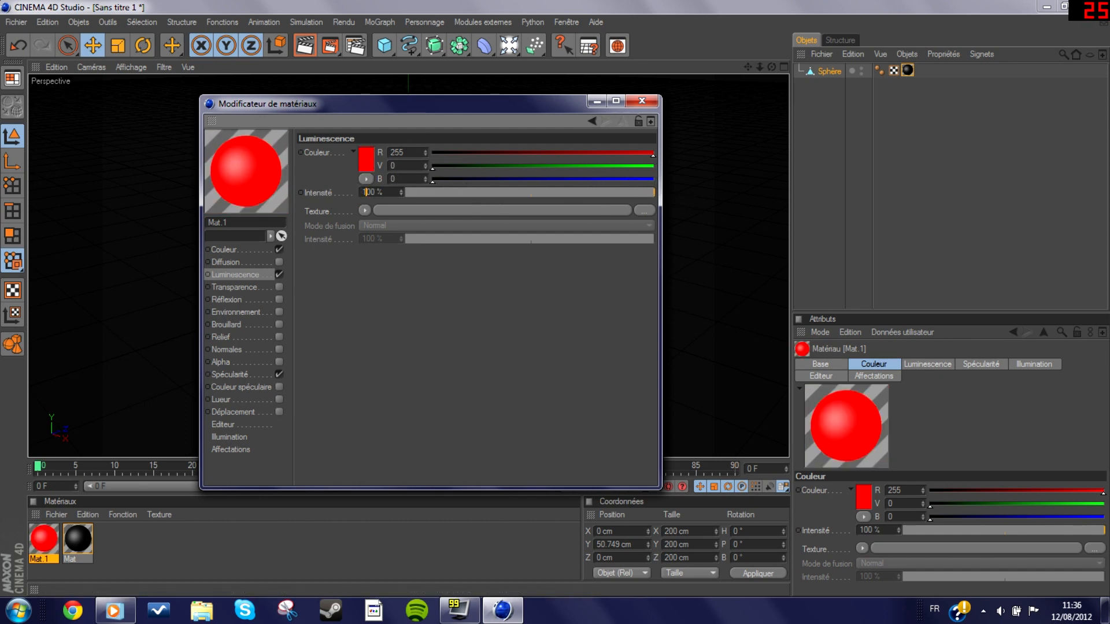
{"action": "key", "text": "Return"}
{"action": "left_click", "coordinate": [643, 101]}
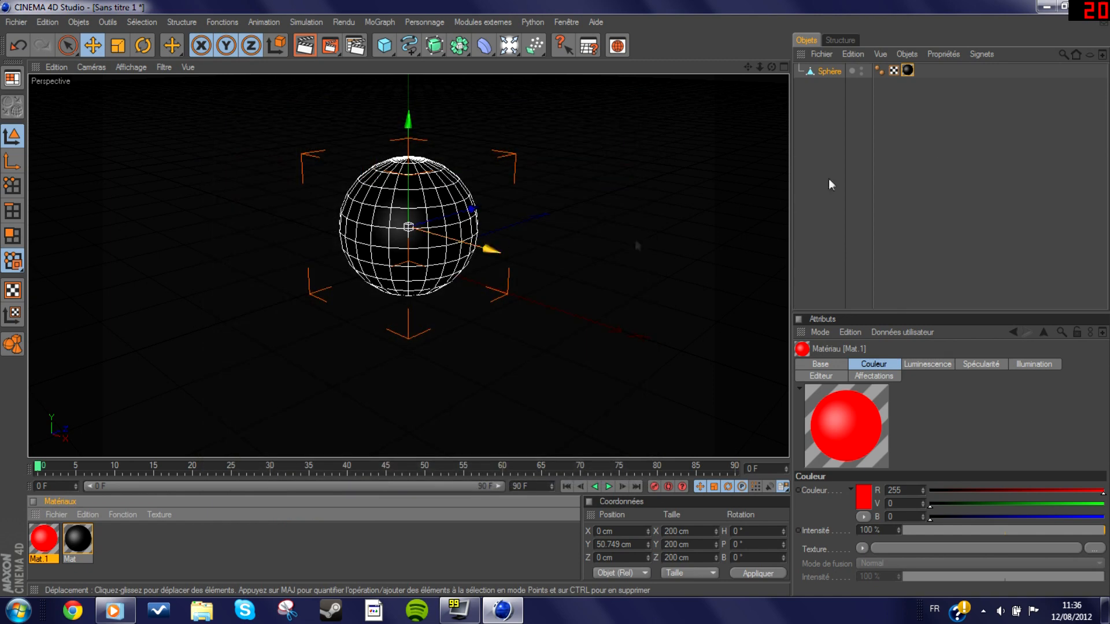
Step: Select the four horizontal polygon rings around the middle of the sphere with Ring Selection in polygon mode
{"action": "left_click", "coordinate": [830, 74]}
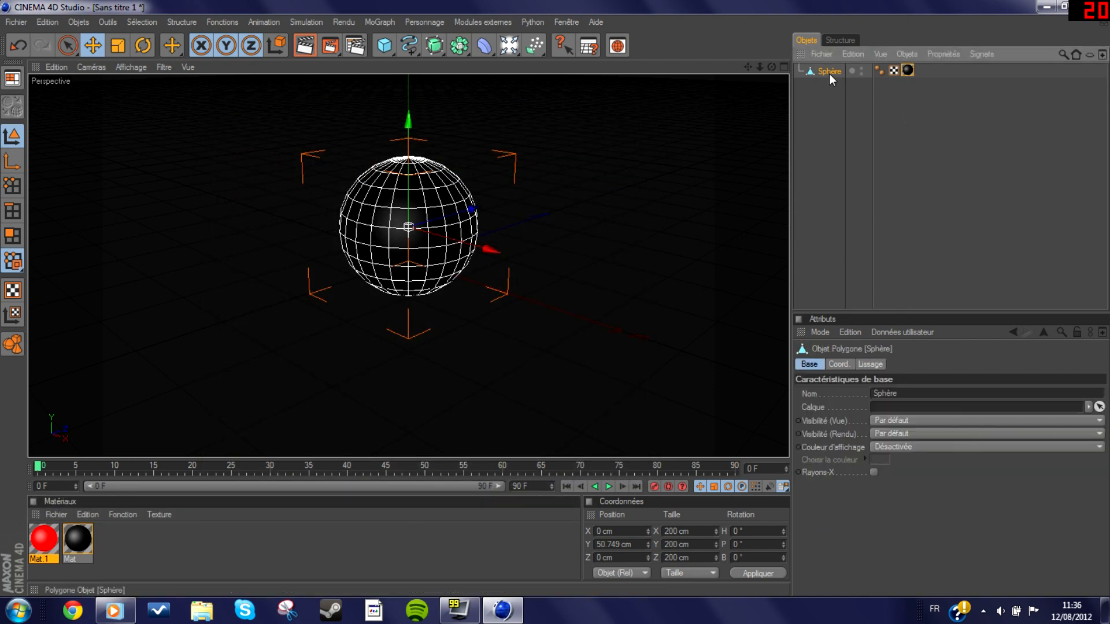
{"action": "left_click", "coordinate": [15, 242]}
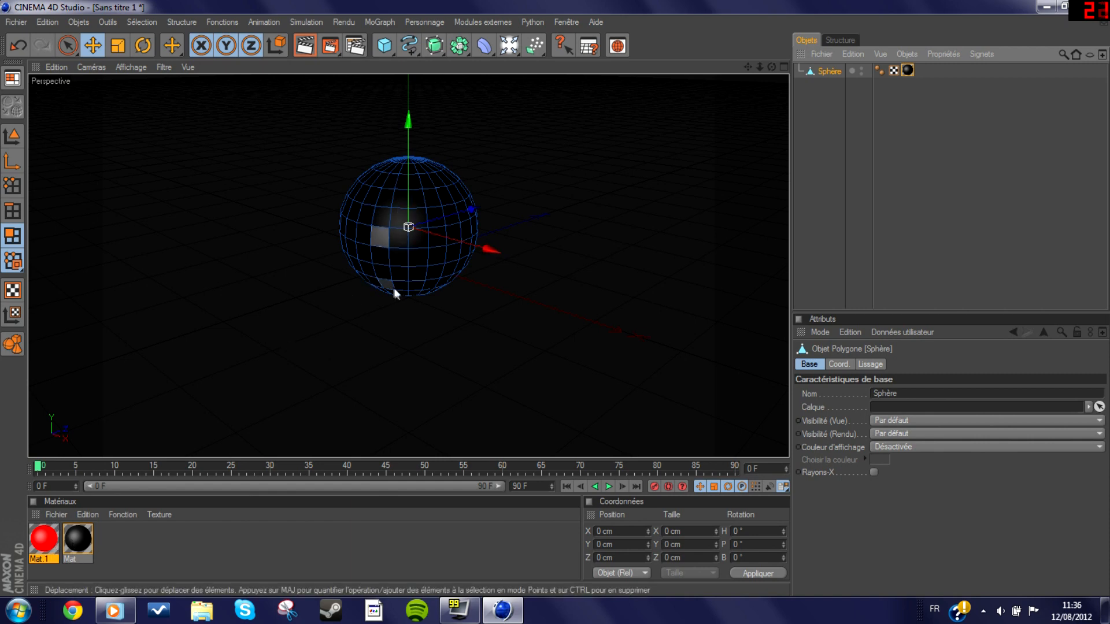
{"action": "left_click", "coordinate": [149, 22]}
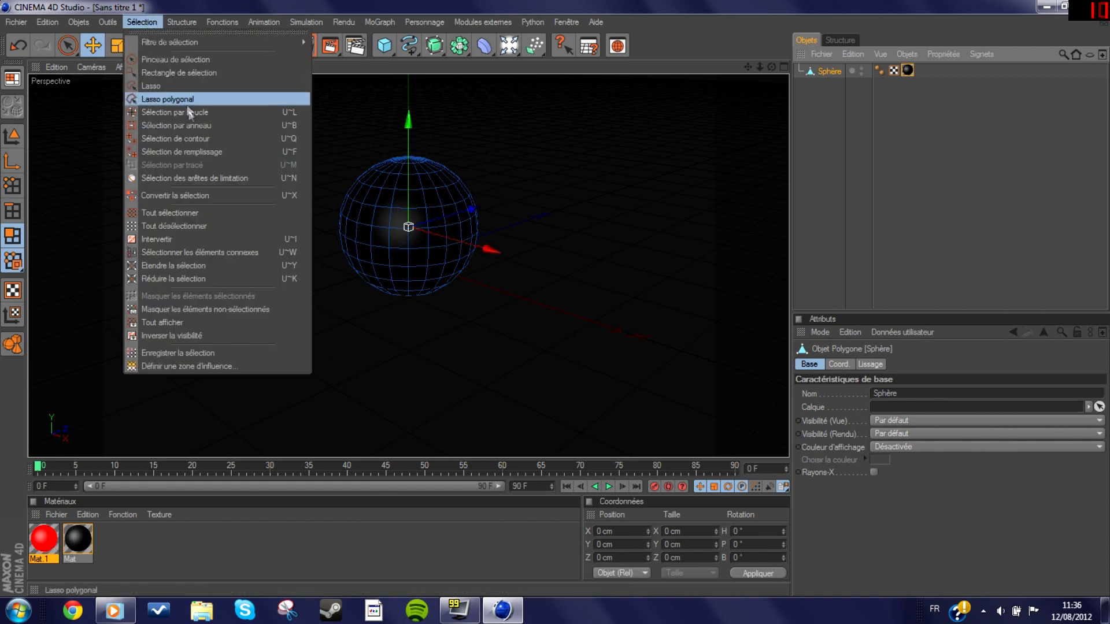
{"action": "left_click", "coordinate": [186, 126]}
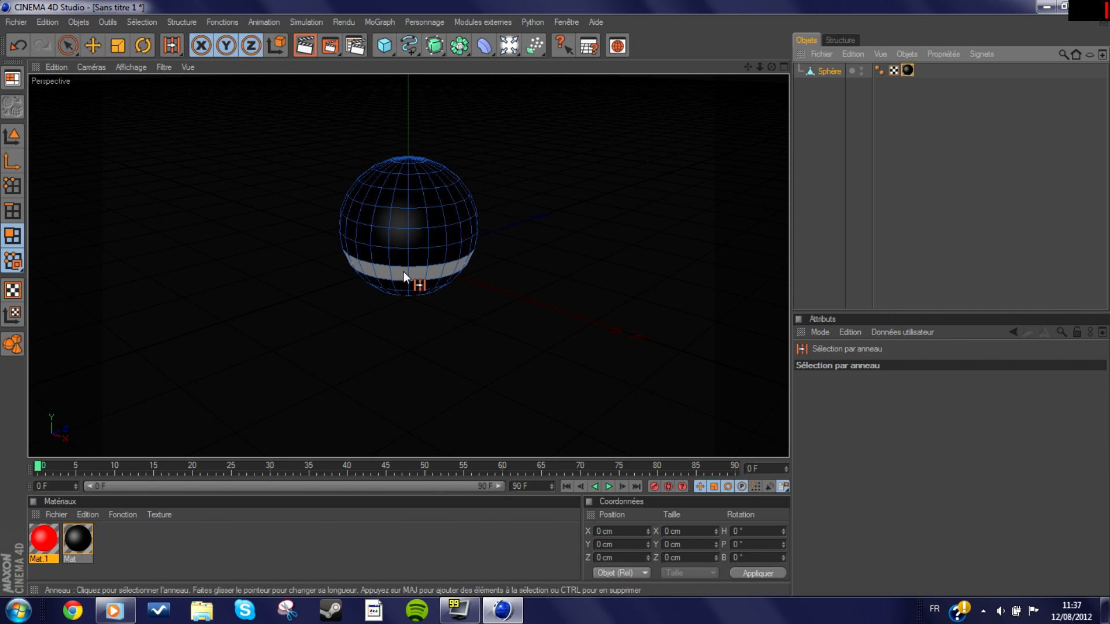
{"action": "left_click_drag", "start_coordinate": [403, 272], "coordinate": [405, 223]}
{"action": "left_click", "coordinate": [404, 222], "text": "shift"}
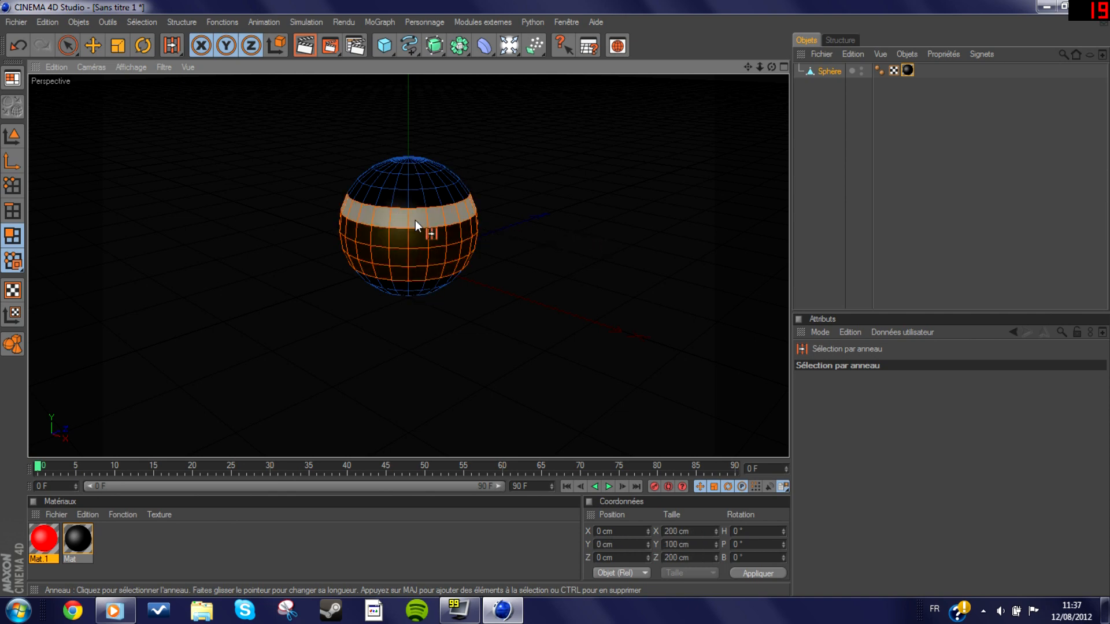
Step: Apply the red luminescent material to the selected polygon rings and preview the render in the viewport
{"action": "left_click", "coordinate": [93, 46]}
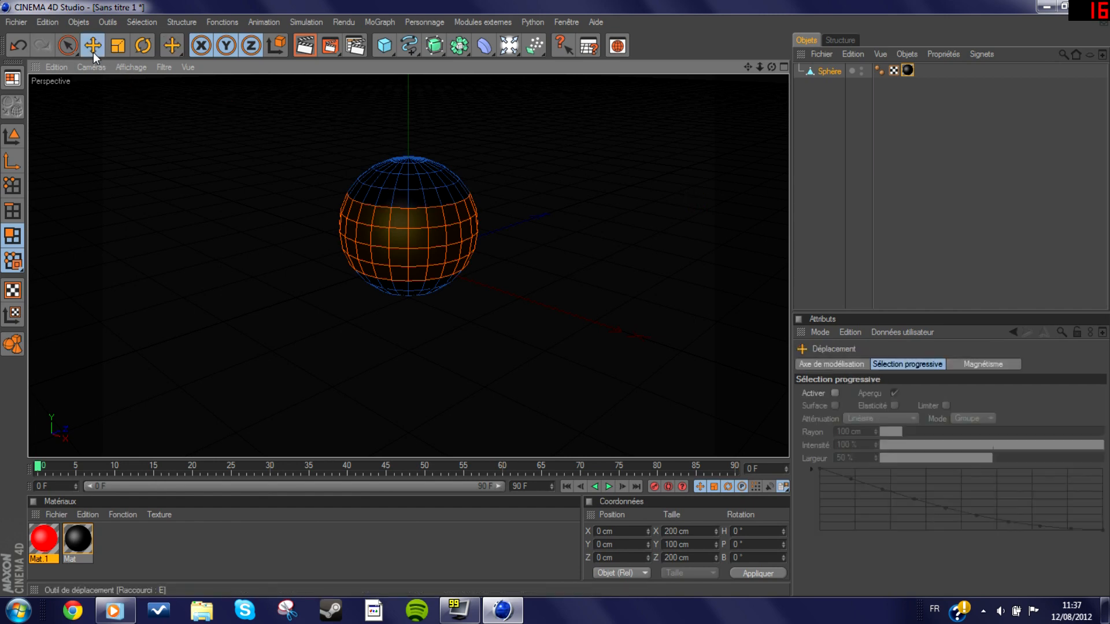
{"action": "left_click", "coordinate": [49, 552]}
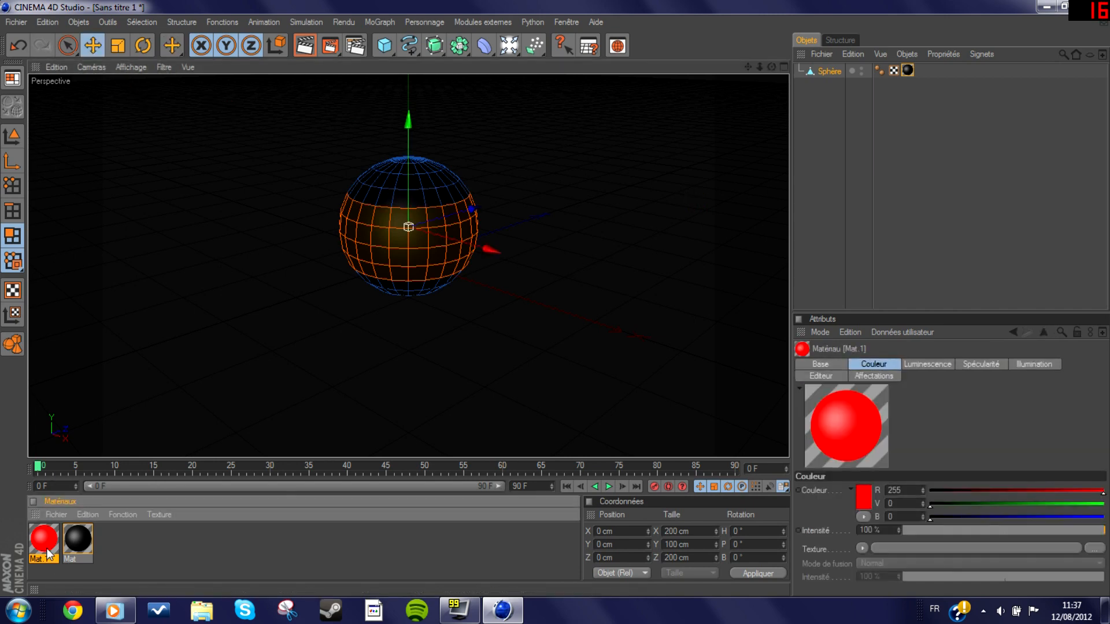
{"action": "right_click", "coordinate": [48, 551]}
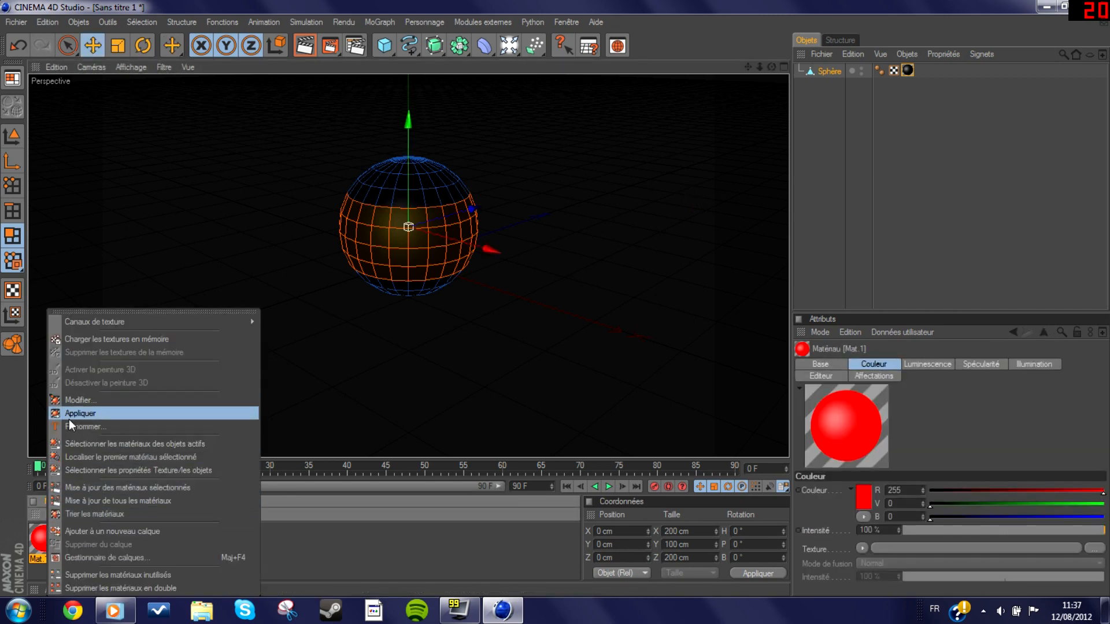
{"action": "left_click", "coordinate": [69, 417]}
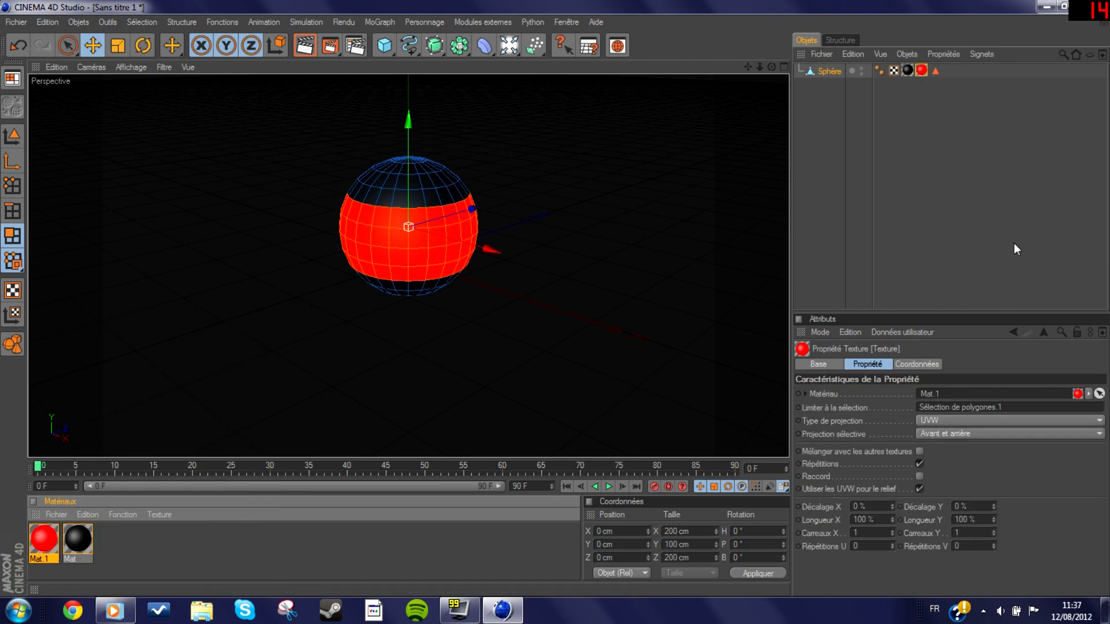
{"action": "left_click", "coordinate": [315, 51]}
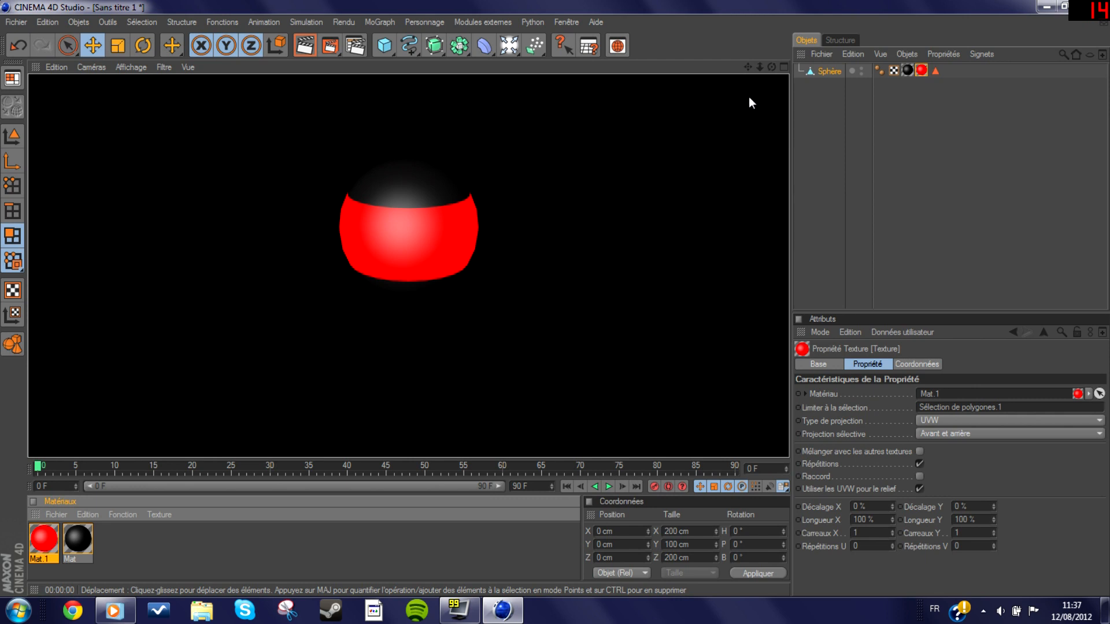
{"action": "left_click", "coordinate": [727, 163]}
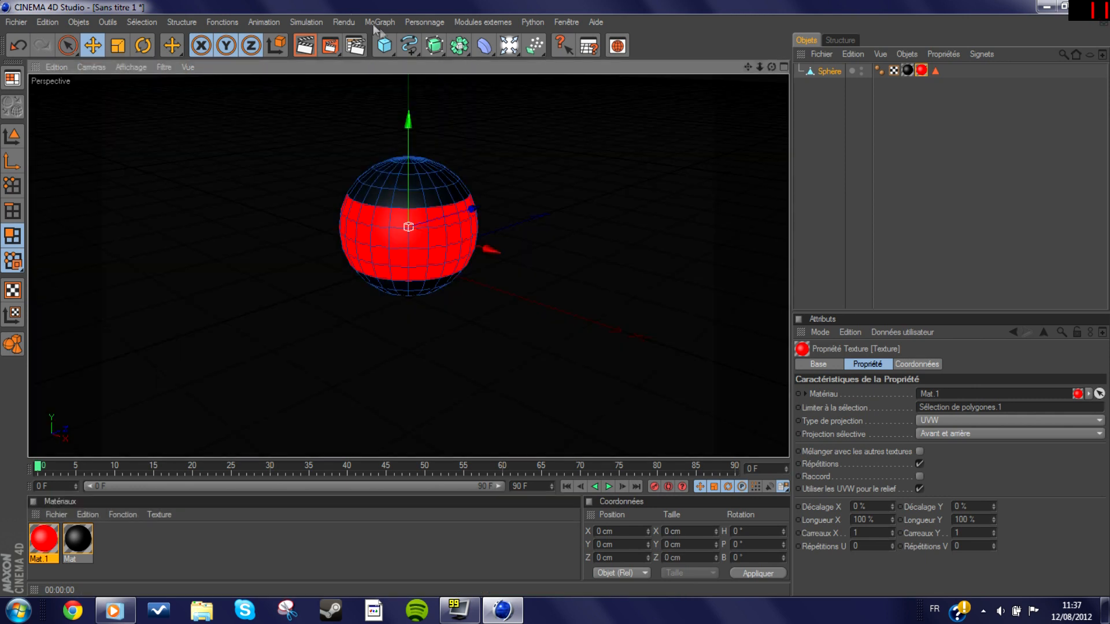
Step: Add a floor object and raise the whole sphere to about 99.6 cm on the Y axis
{"action": "left_click", "coordinate": [511, 52]}
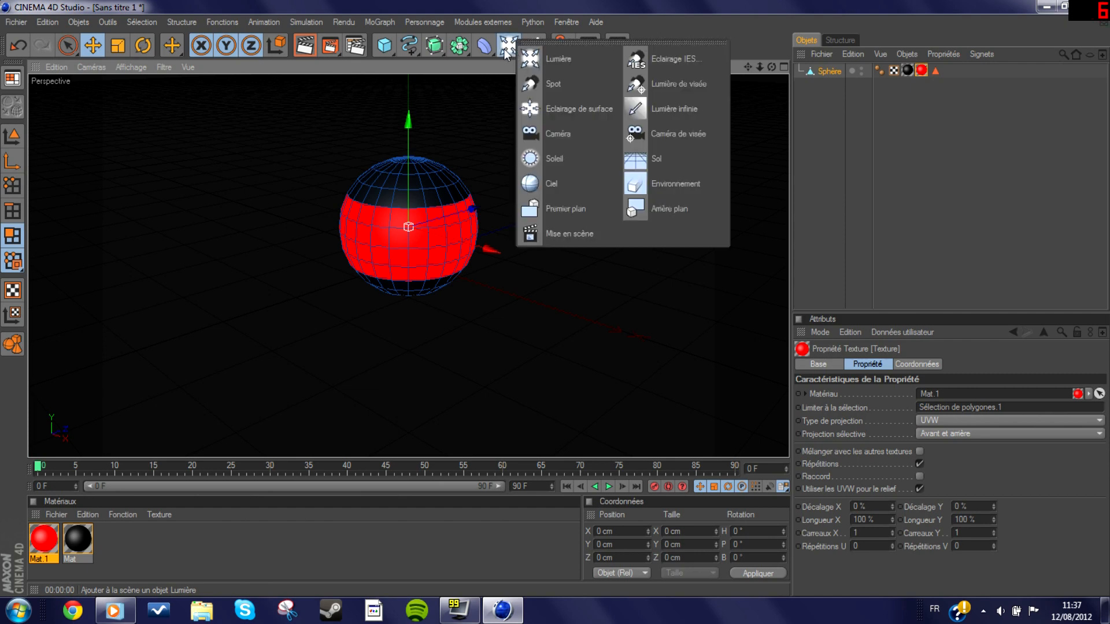
{"action": "left_click", "coordinate": [703, 166]}
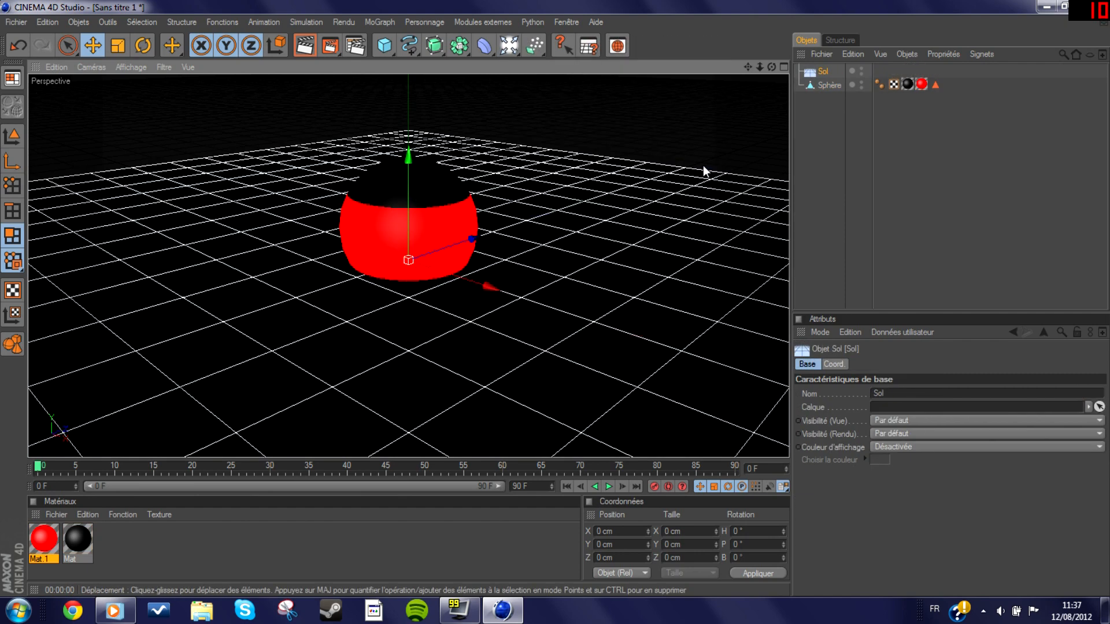
{"action": "left_click", "coordinate": [830, 86]}
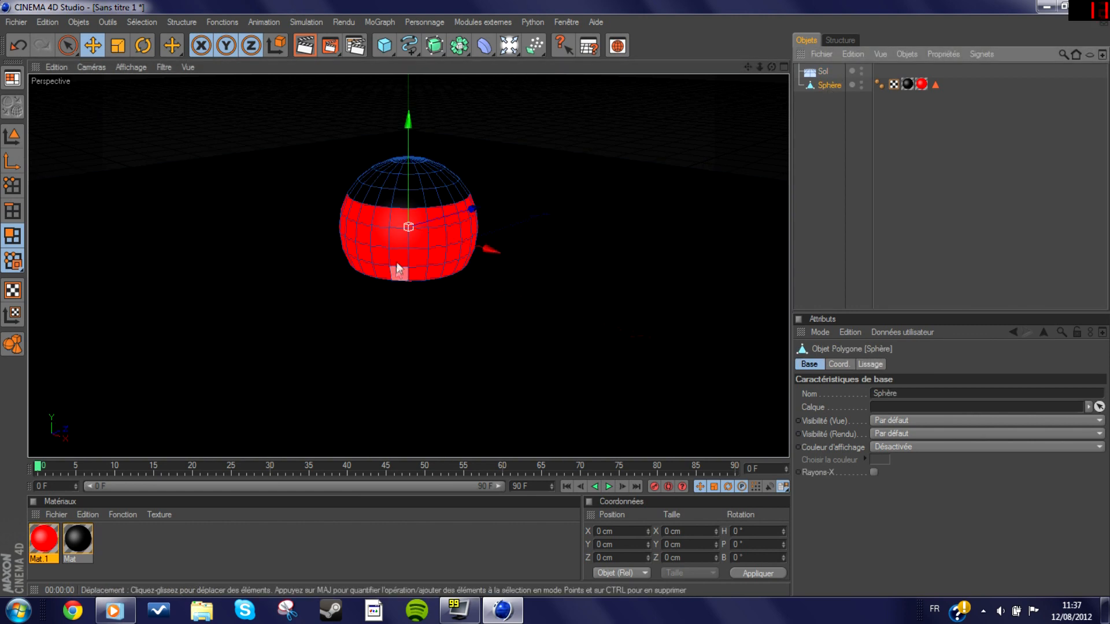
{"action": "left_click", "coordinate": [13, 136]}
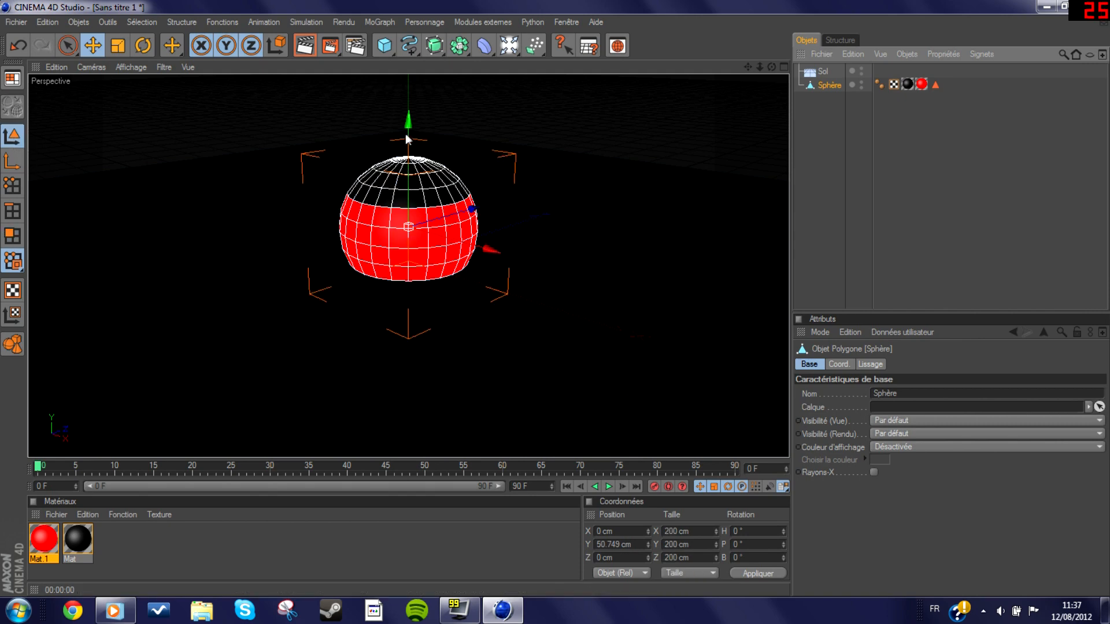
{"action": "left_click_drag", "start_coordinate": [407, 139], "coordinate": [407, 103]}
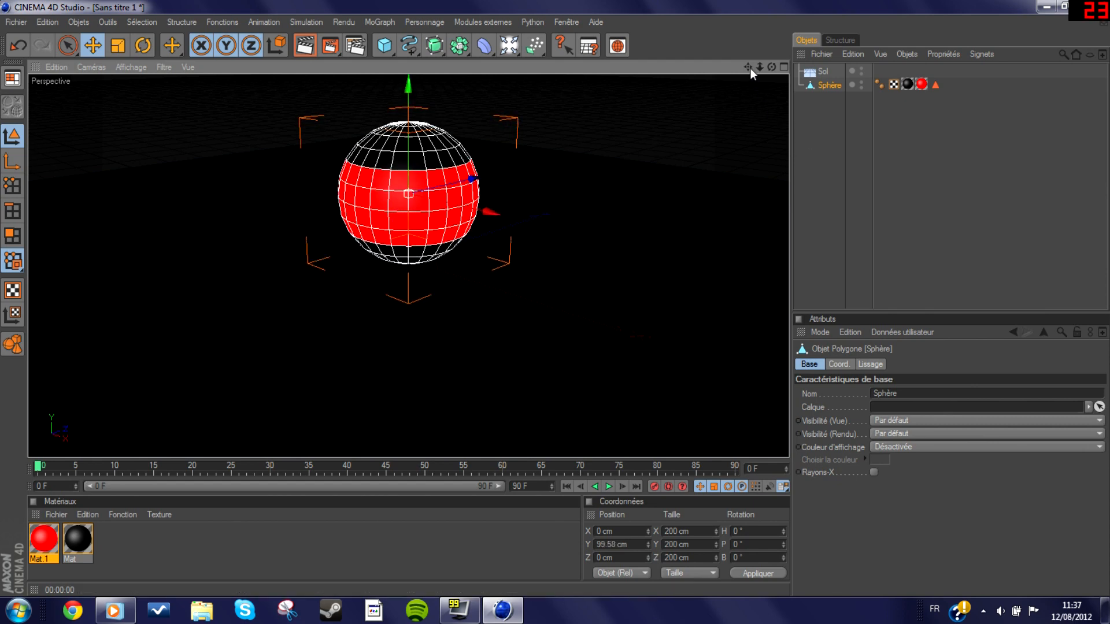
Step: Rotate the sphere so its red band tilts diagonally, and deselect it
{"action": "left_click_drag", "start_coordinate": [750, 69], "coordinate": [750, 89]}
{"action": "left_click", "coordinate": [146, 46]}
{"action": "left_click_drag", "start_coordinate": [389, 212], "coordinate": [463, 192]}
{"action": "left_click", "coordinate": [894, 174]}
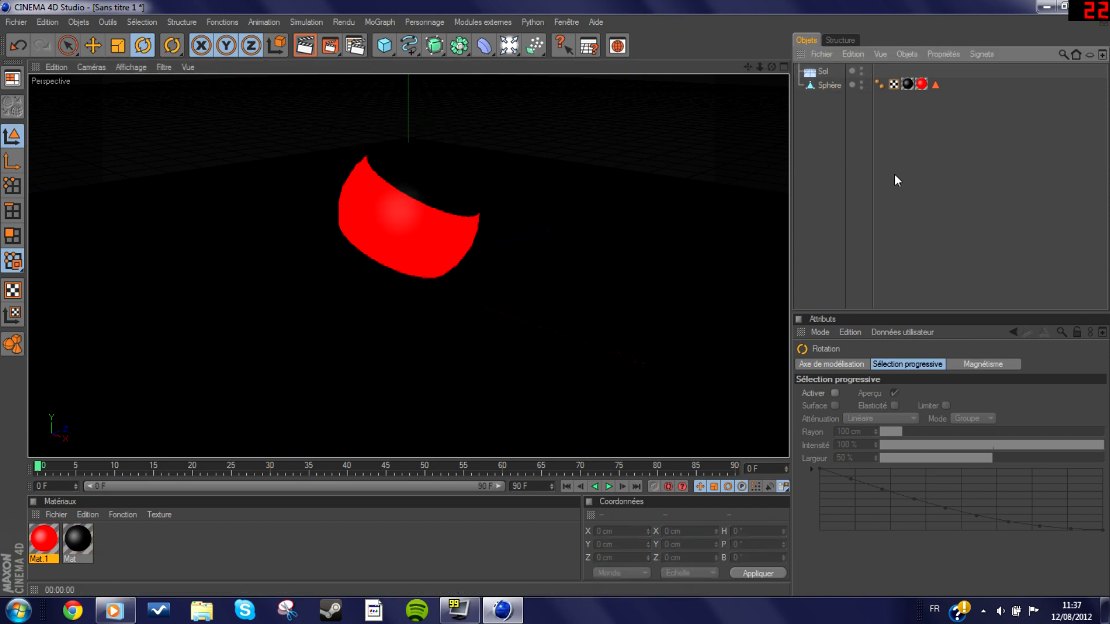
Step: Add the Global Illumination effect with automatic saving of the irradiance cache turned off, and render the view
{"action": "left_click", "coordinate": [355, 49]}
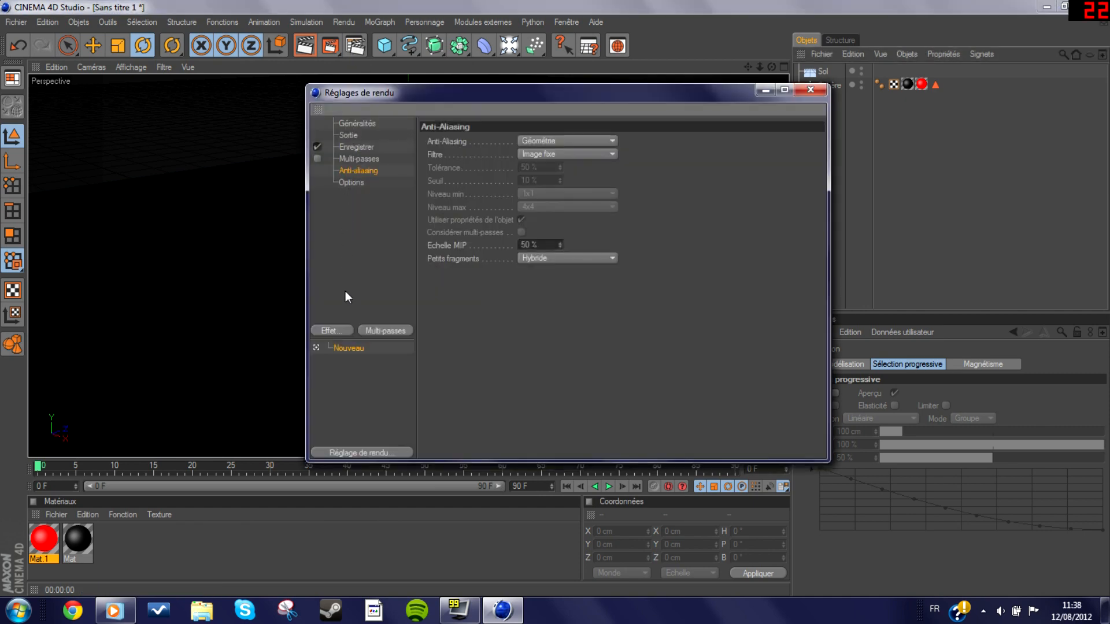
{"action": "left_click", "coordinate": [335, 331]}
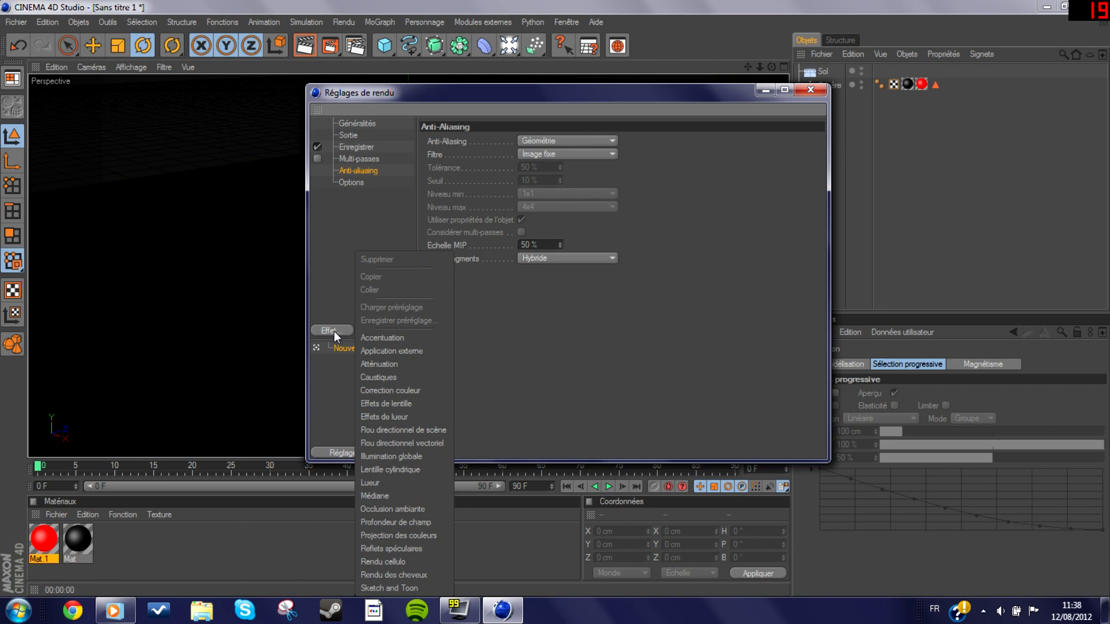
{"action": "left_click", "coordinate": [393, 456]}
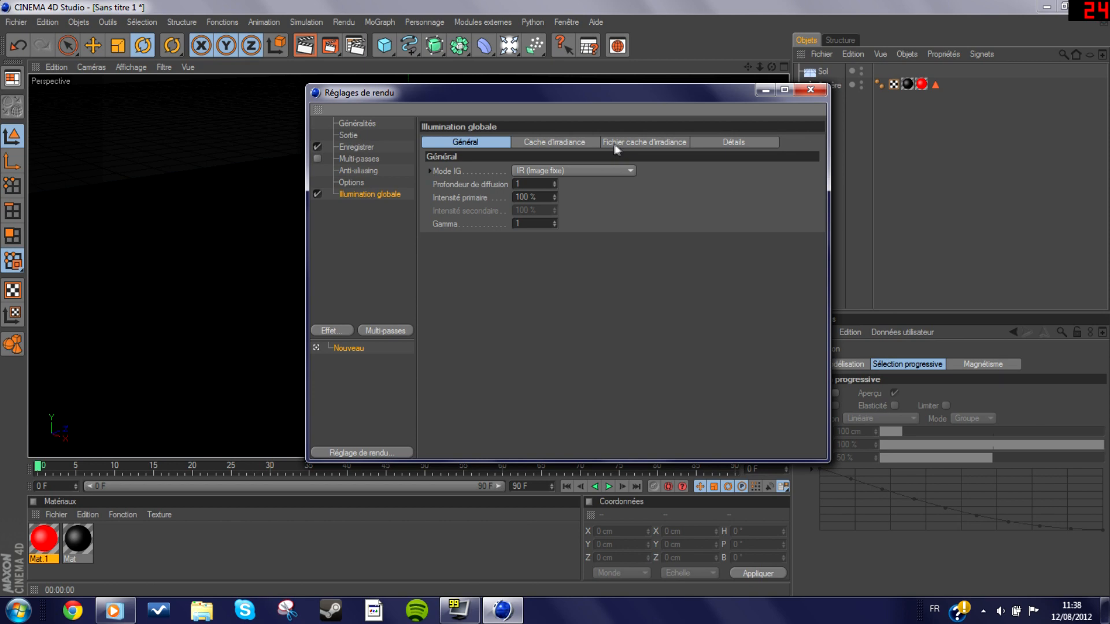
{"action": "left_click", "coordinate": [675, 143]}
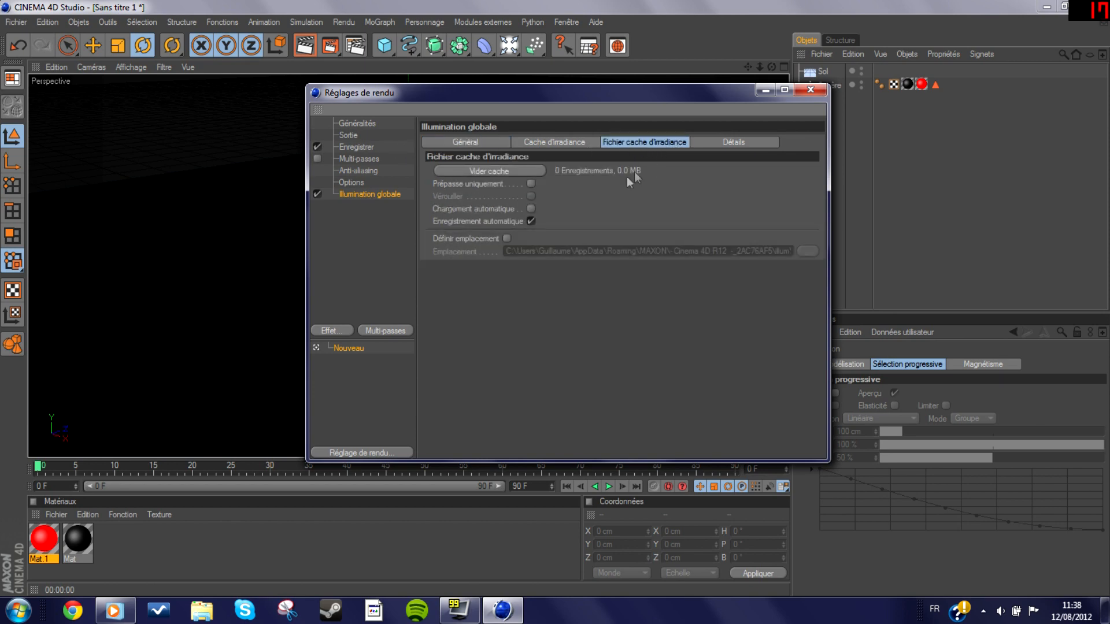
{"action": "left_click", "coordinate": [529, 221]}
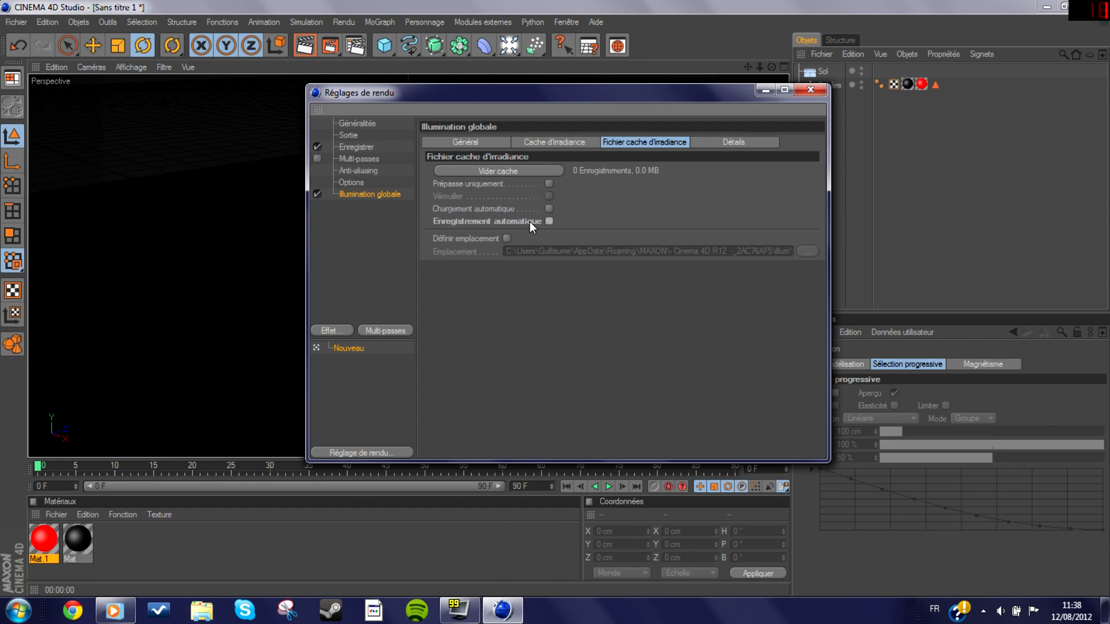
{"action": "left_click", "coordinate": [813, 90]}
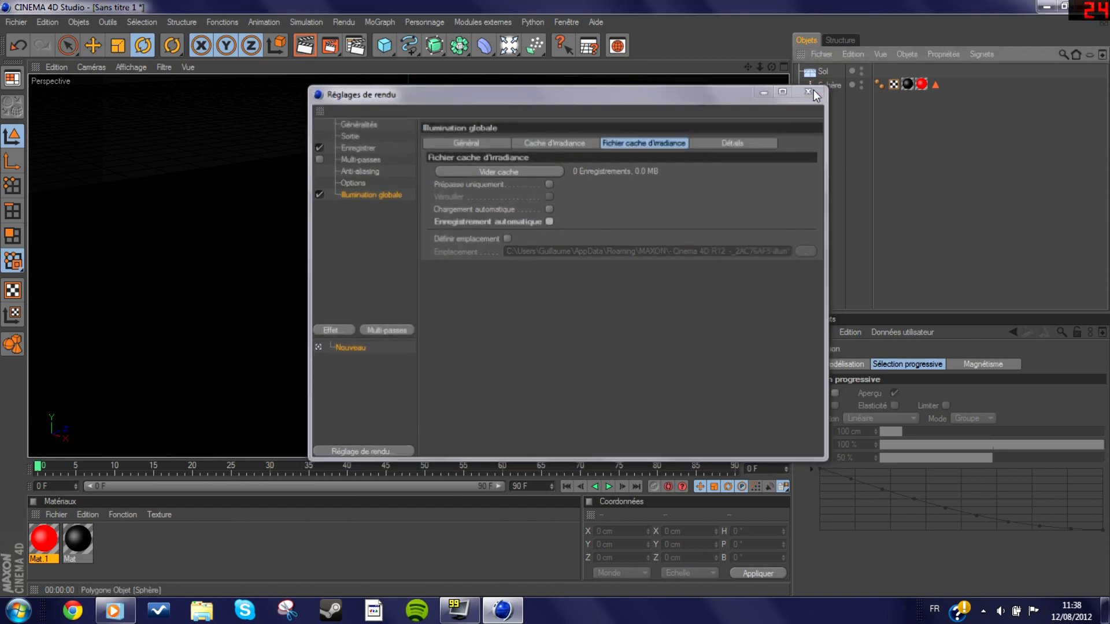
{"action": "left_click", "coordinate": [310, 44]}
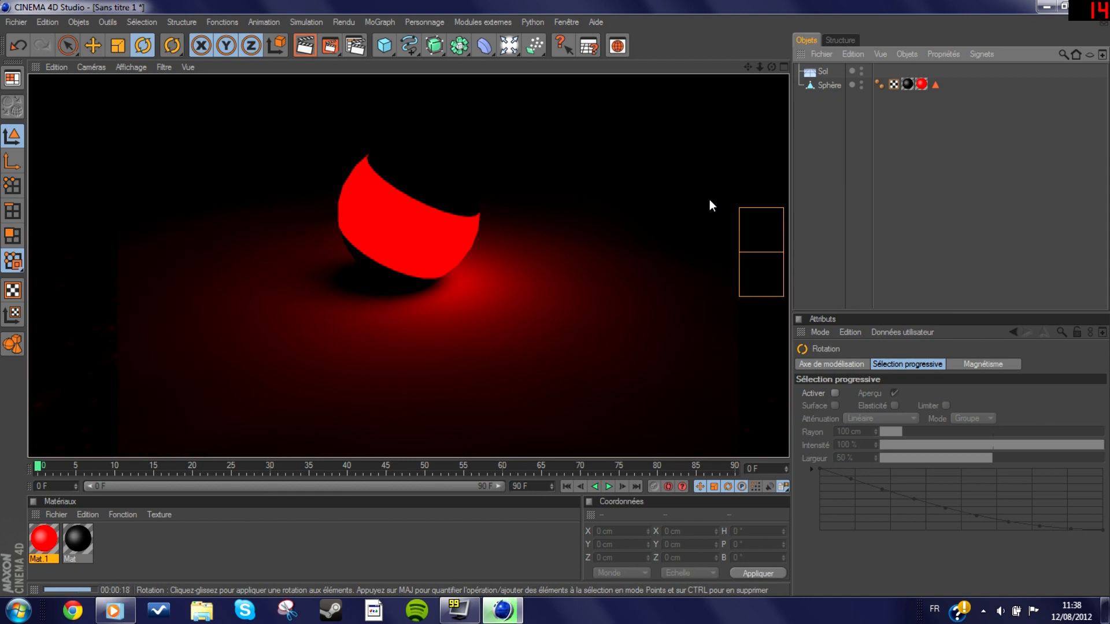
Step: Add a second sphere and move it away from the first, to about X 298.4, Y 55.5 and Z 327 cm
{"action": "left_click", "coordinate": [663, 201]}
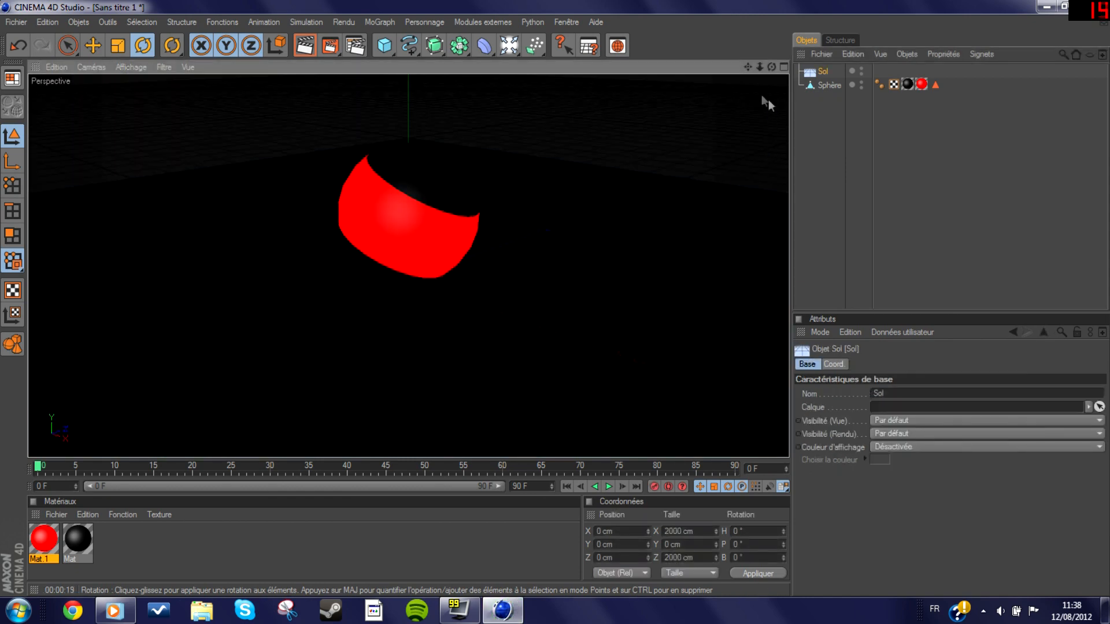
{"action": "left_click", "coordinate": [93, 45]}
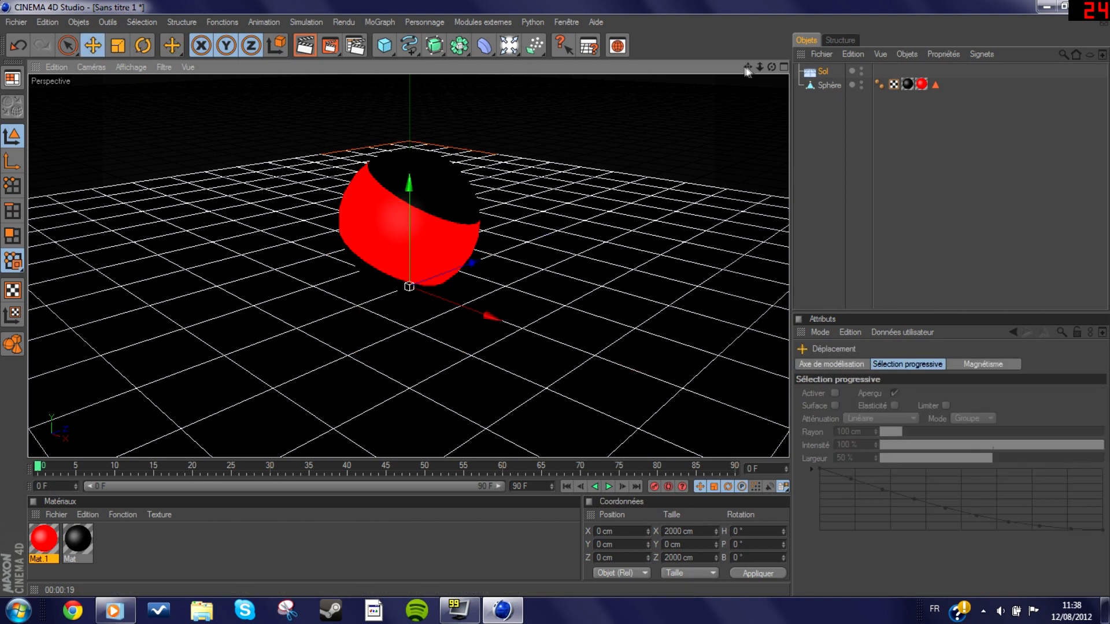
{"action": "left_click", "coordinate": [386, 49]}
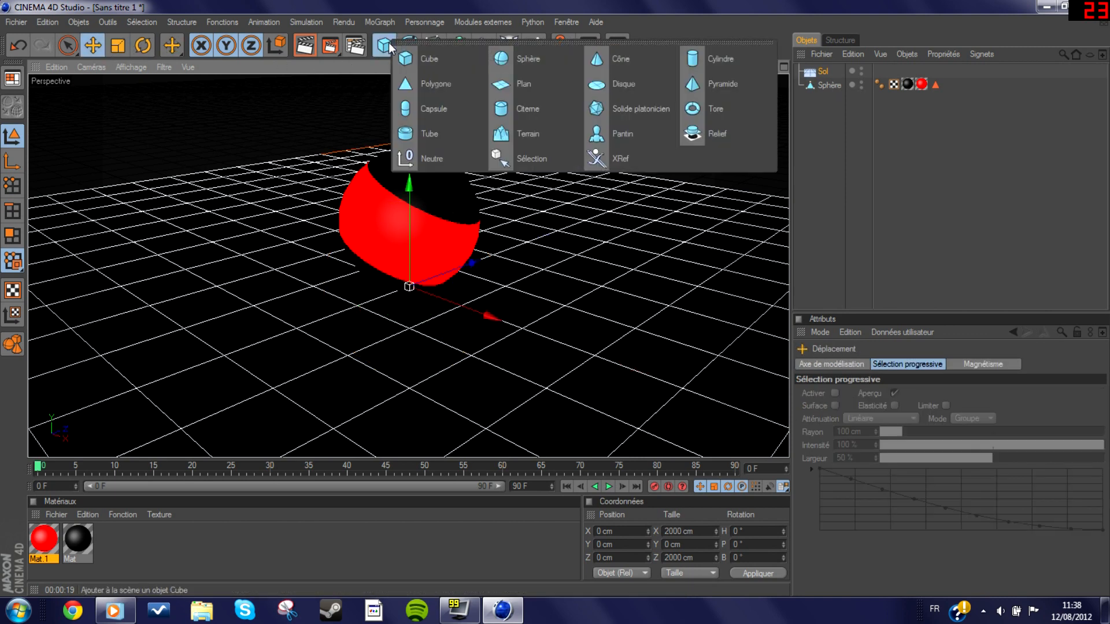
{"action": "left_click", "coordinate": [520, 64]}
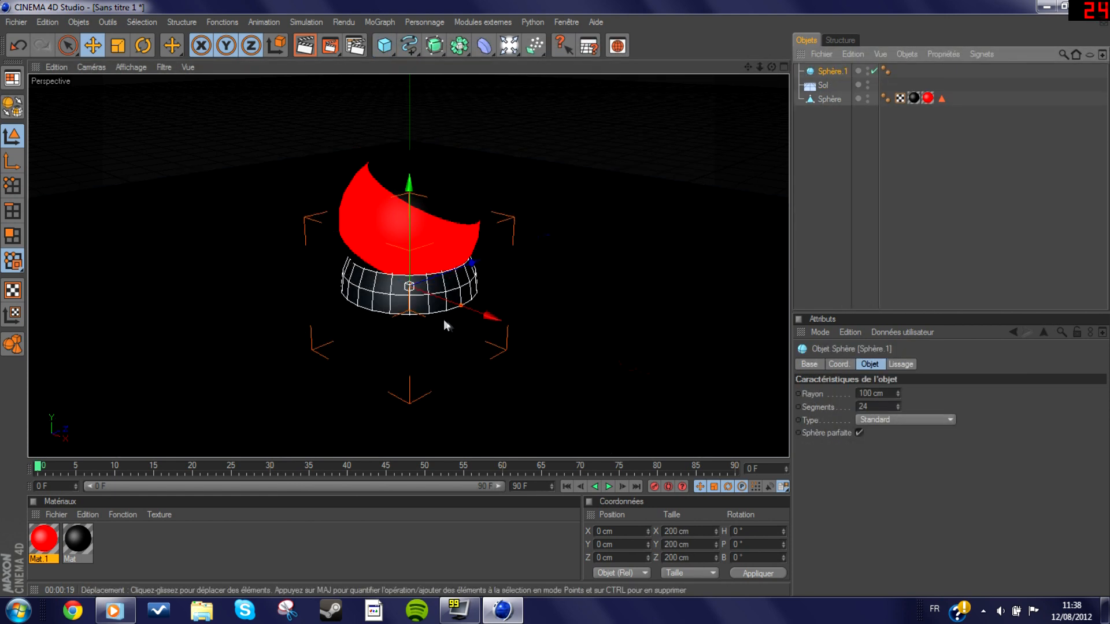
{"action": "left_click_drag", "start_coordinate": [410, 286], "coordinate": [697, 219]}
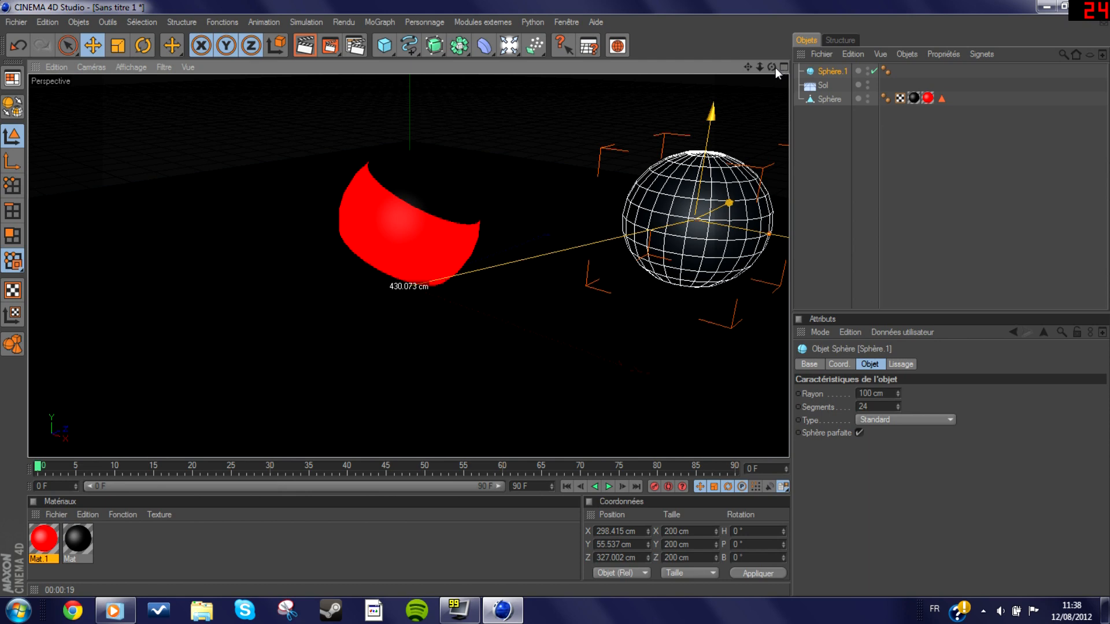
Step: Save the project as "tuto boule luminescente"
{"action": "left_click", "coordinate": [16, 22]}
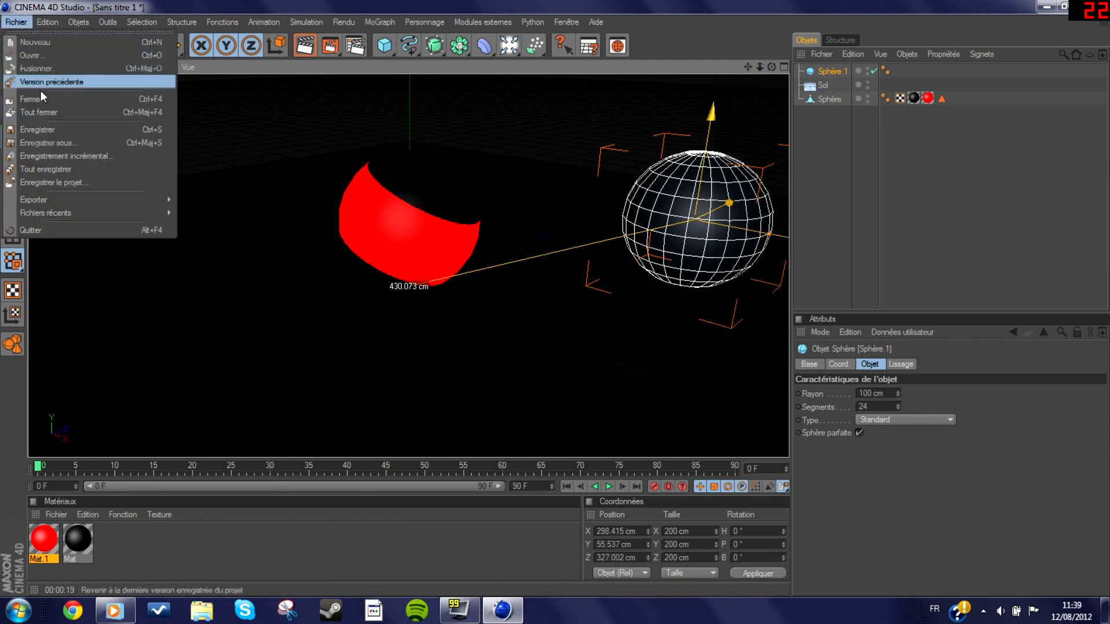
{"action": "left_click", "coordinate": [57, 129]}
{"action": "type", "text": "tuto boule luminescente"}
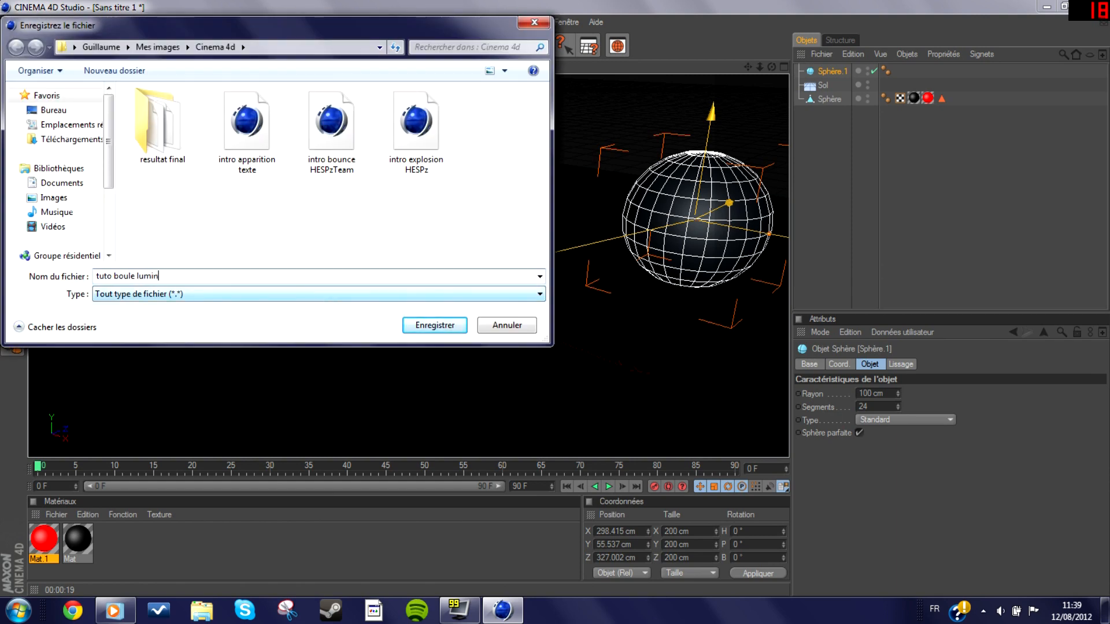
{"action": "left_click", "coordinate": [451, 325]}
Step: Switch to the media player, lower its volume slightly and minimize it
{"action": "mouse_move", "coordinate": [924, 422]}
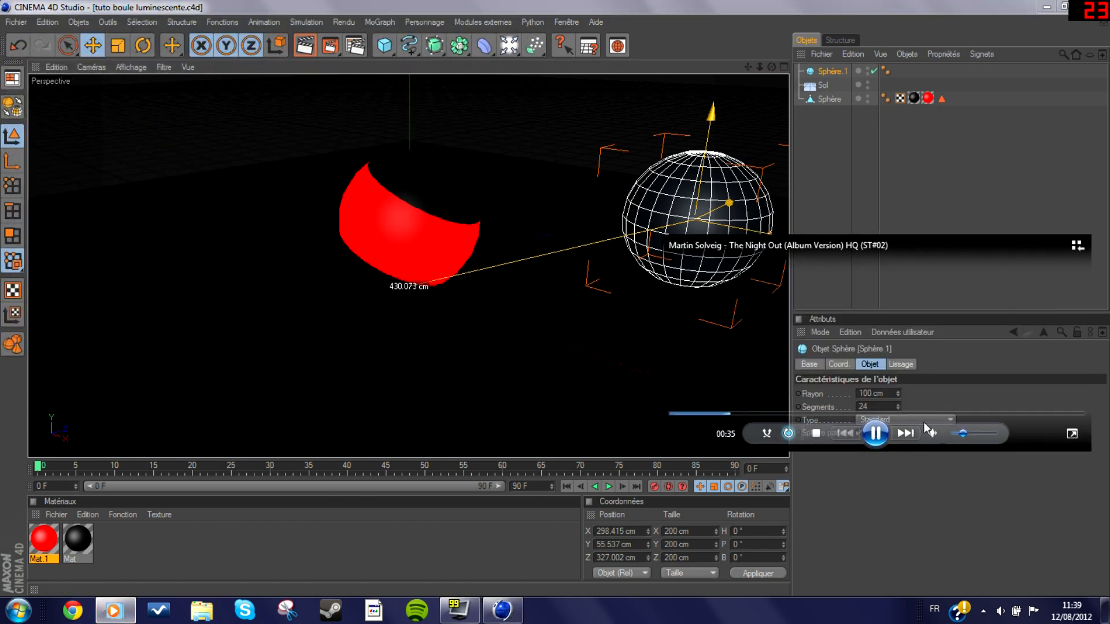
{"action": "left_click_drag", "start_coordinate": [961, 435], "coordinate": [957, 435]}
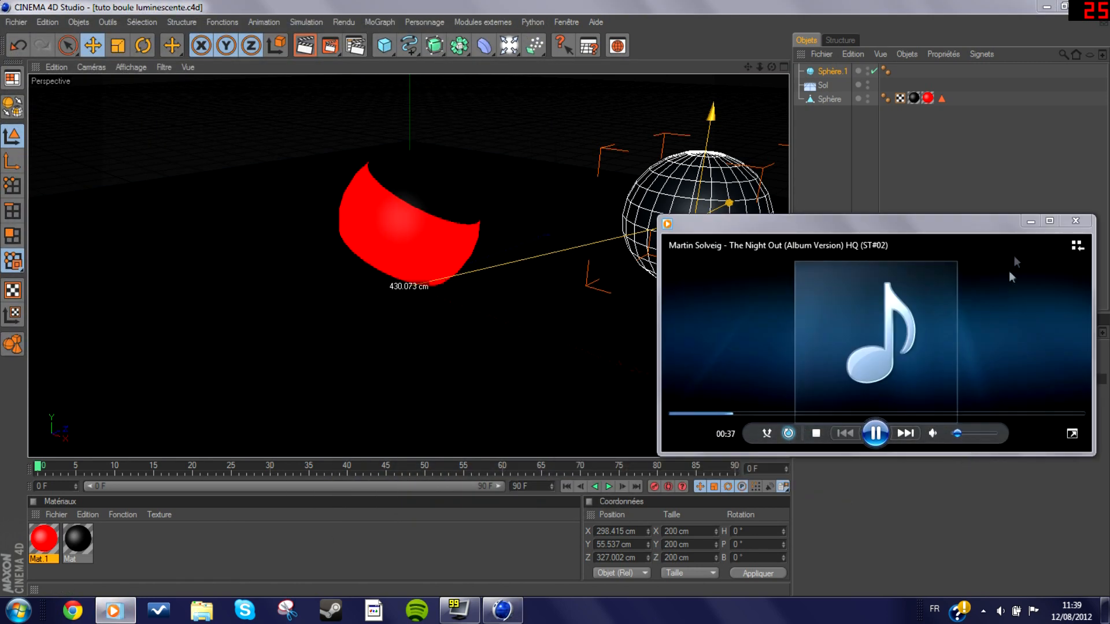
{"action": "left_click", "coordinate": [1029, 221]}
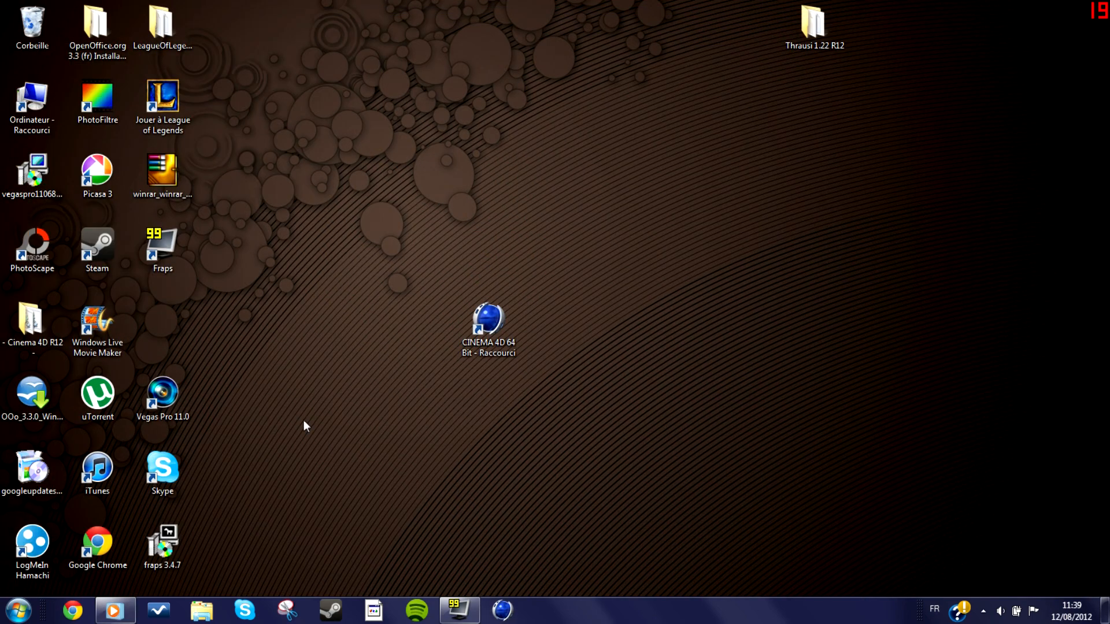
Step: Launch Cinema 4D from the desktop and open the project file "tuto boule luminescente"
{"action": "double_click", "coordinate": [489, 321]}
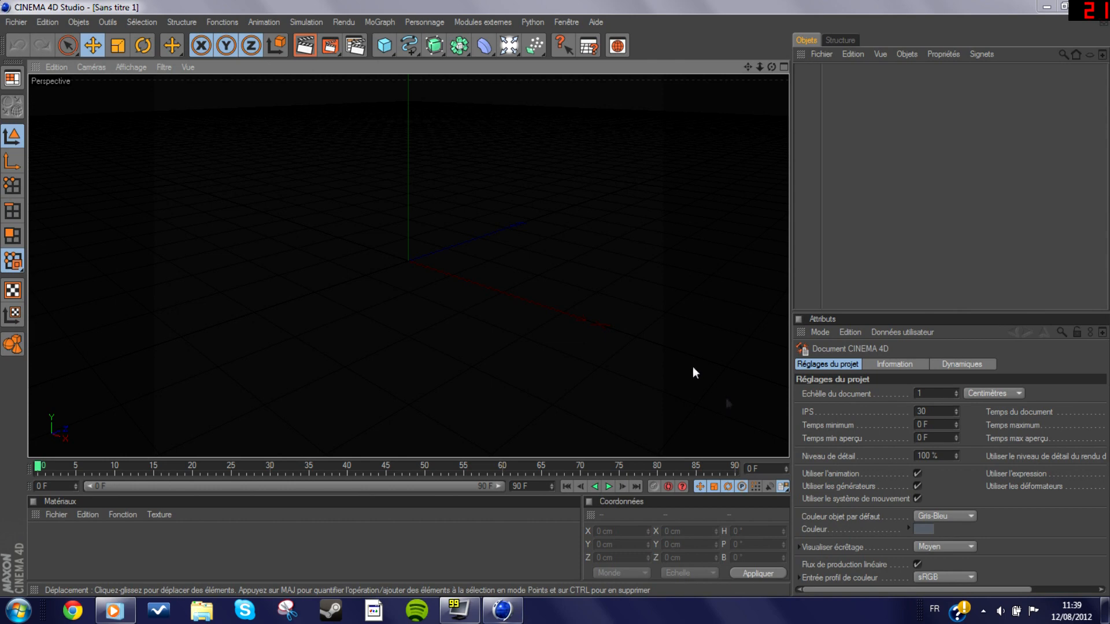
{"action": "left_click", "coordinate": [15, 23]}
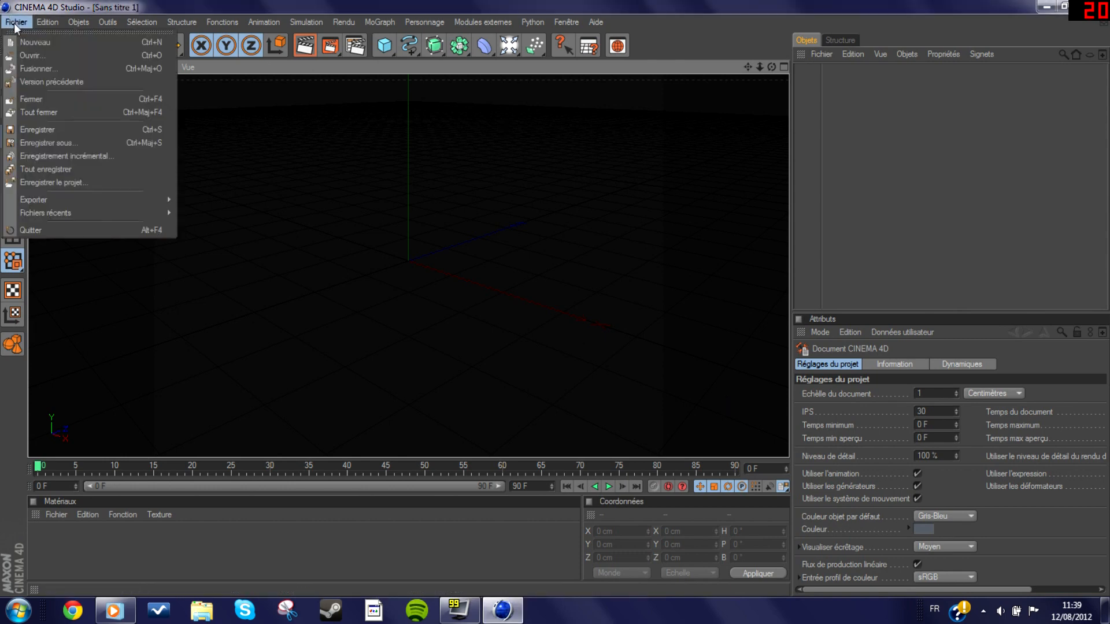
{"action": "left_click", "coordinate": [42, 56]}
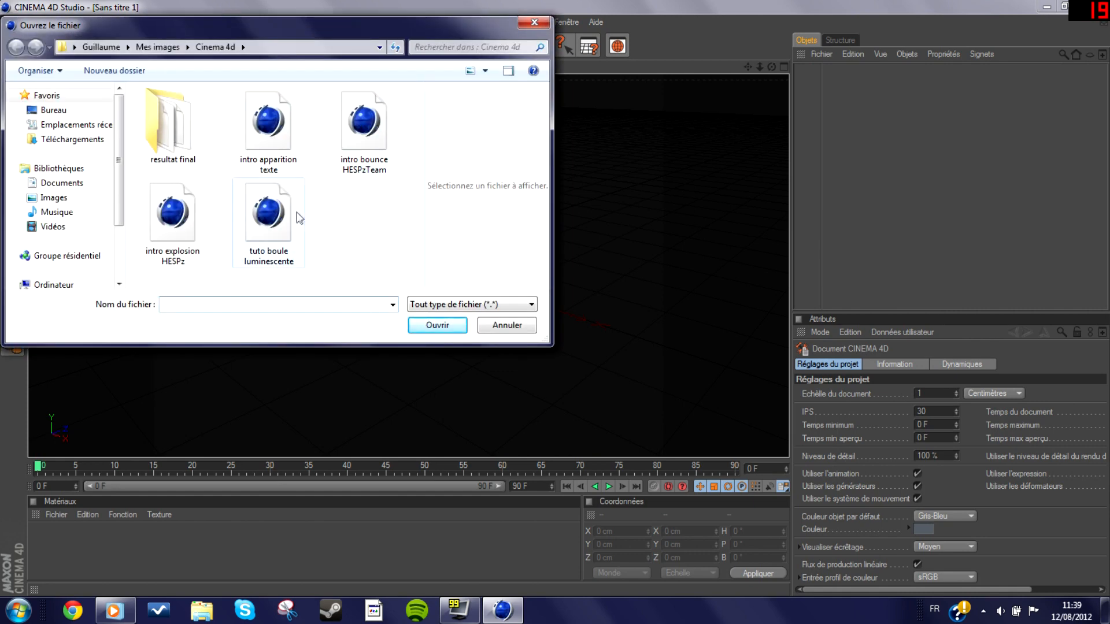
{"action": "double_click", "coordinate": [291, 215]}
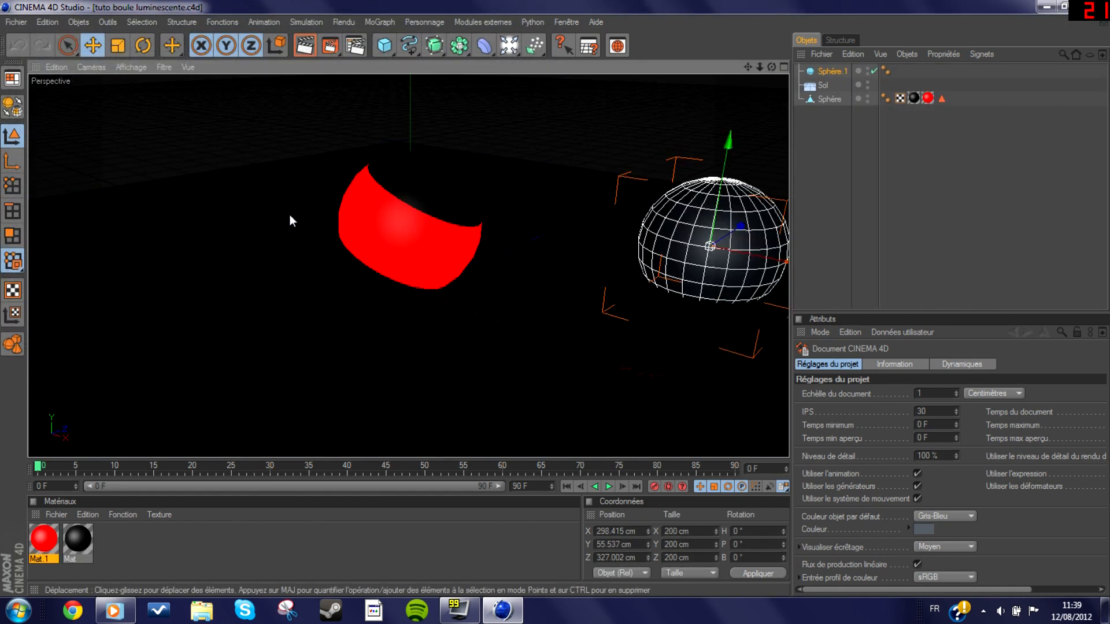
Step: Raise the second sphere to about 95.8 cm on the Y axis and make it editable
{"action": "left_click_drag", "start_coordinate": [749, 69], "coordinate": [610, 70]}
{"action": "left_click_drag", "start_coordinate": [586, 140], "coordinate": [589, 112]}
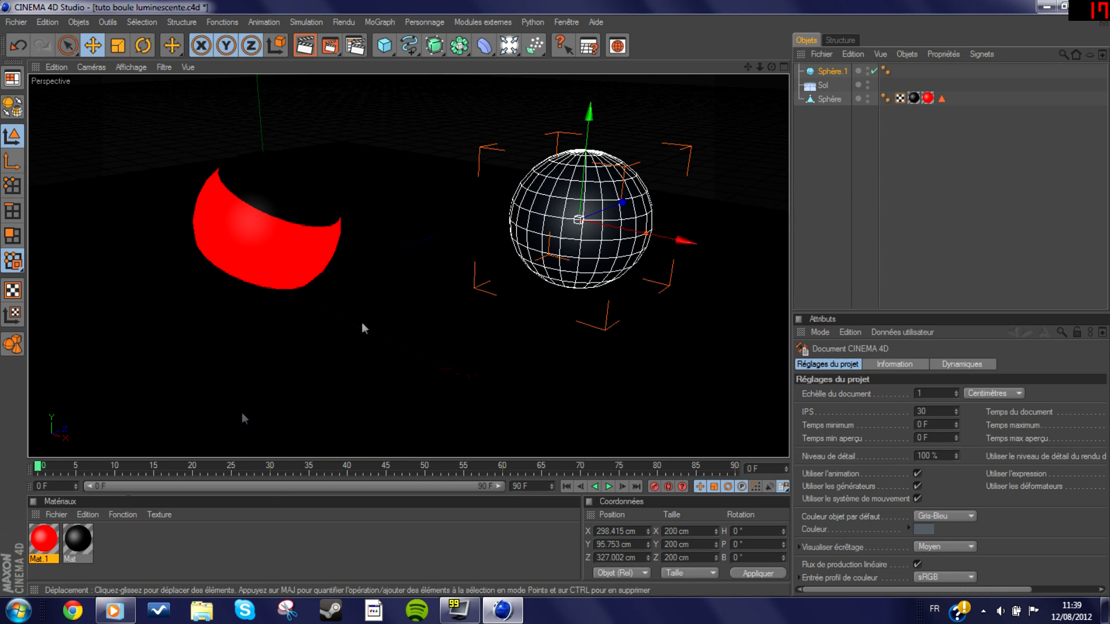
{"action": "key", "text": "c"}
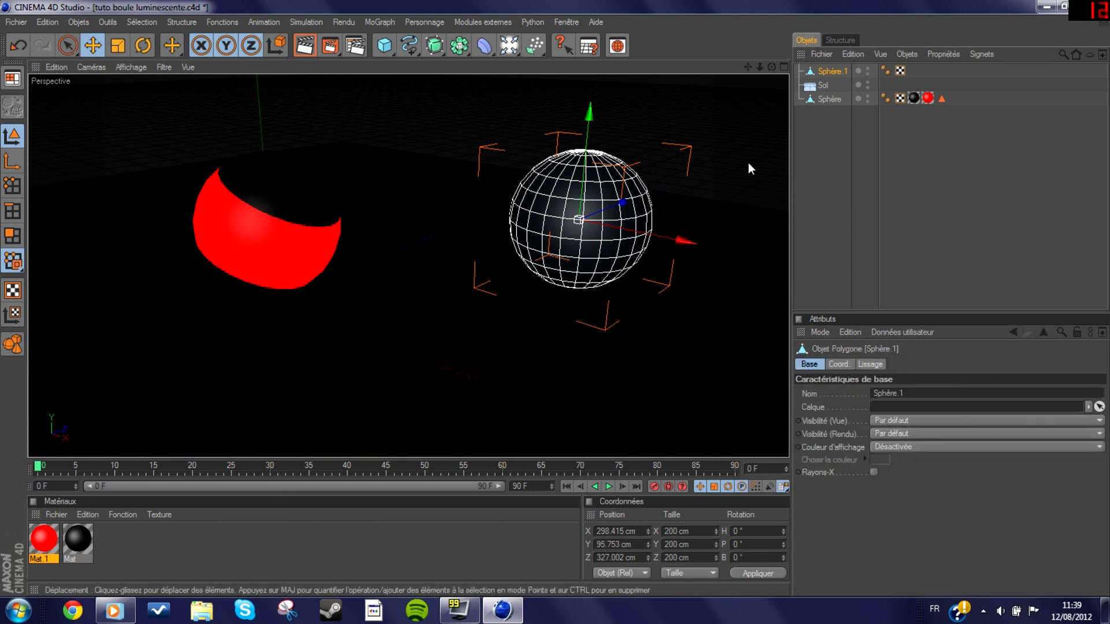
Step: Apply the black material to the second sphere and create a new material
{"action": "right_click", "coordinate": [69, 540]}
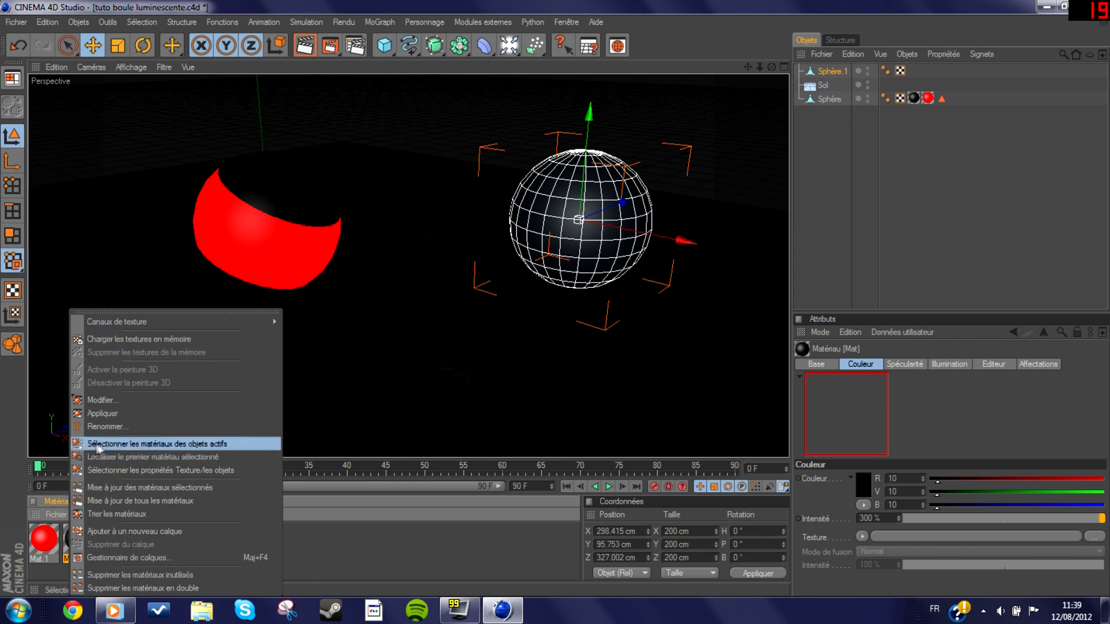
{"action": "left_click", "coordinate": [99, 417]}
{"action": "double_click", "coordinate": [124, 547]}
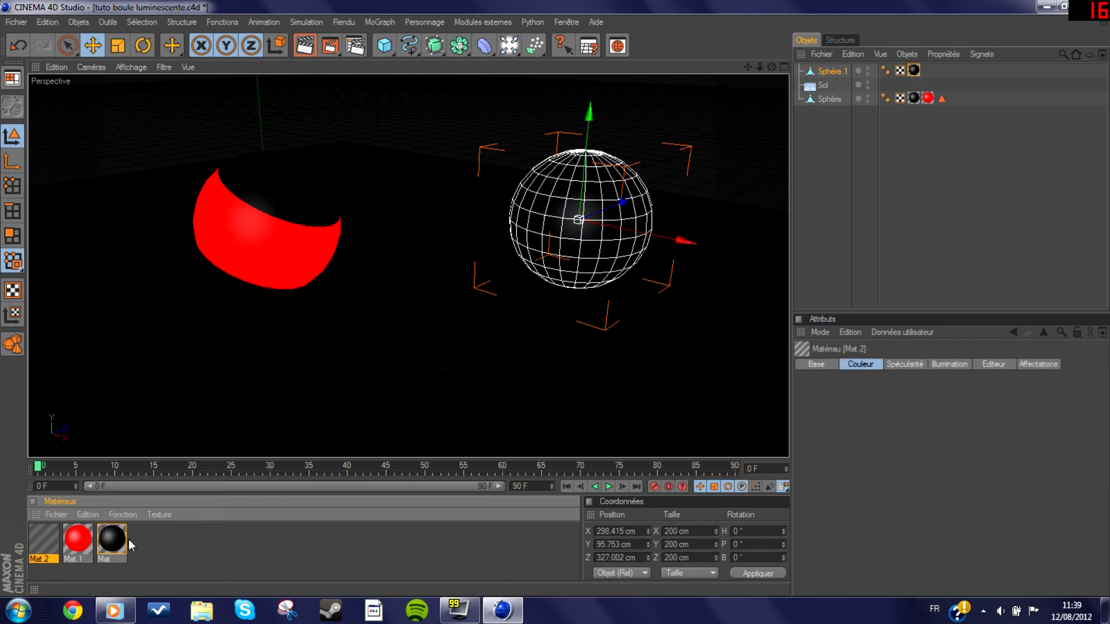
Step: Set the new material's colour to RGB 0, 0, 255 and enable its luminescence in the same blue at 300 % intensity
{"action": "double_click", "coordinate": [51, 540]}
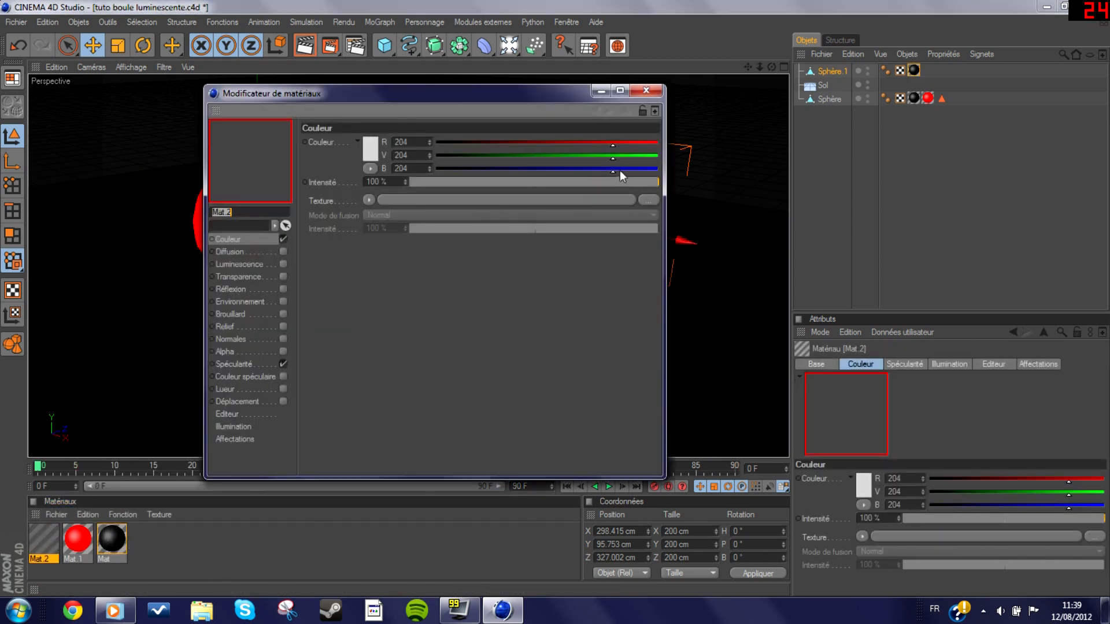
{"action": "left_click_drag", "start_coordinate": [613, 158], "coordinate": [432, 156]}
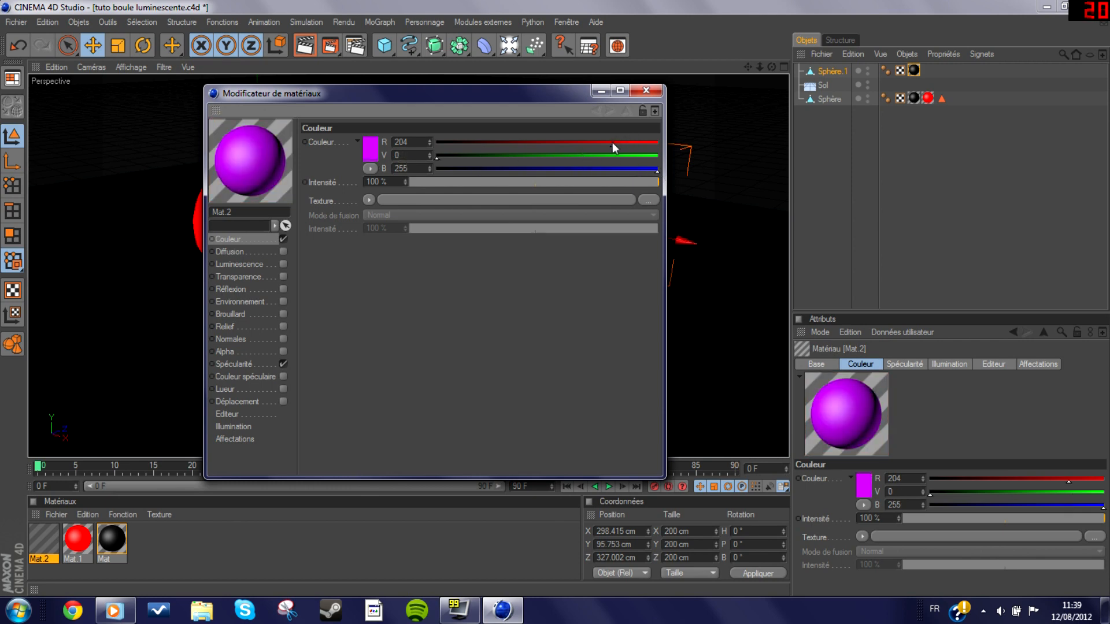
{"action": "left_click", "coordinate": [252, 264]}
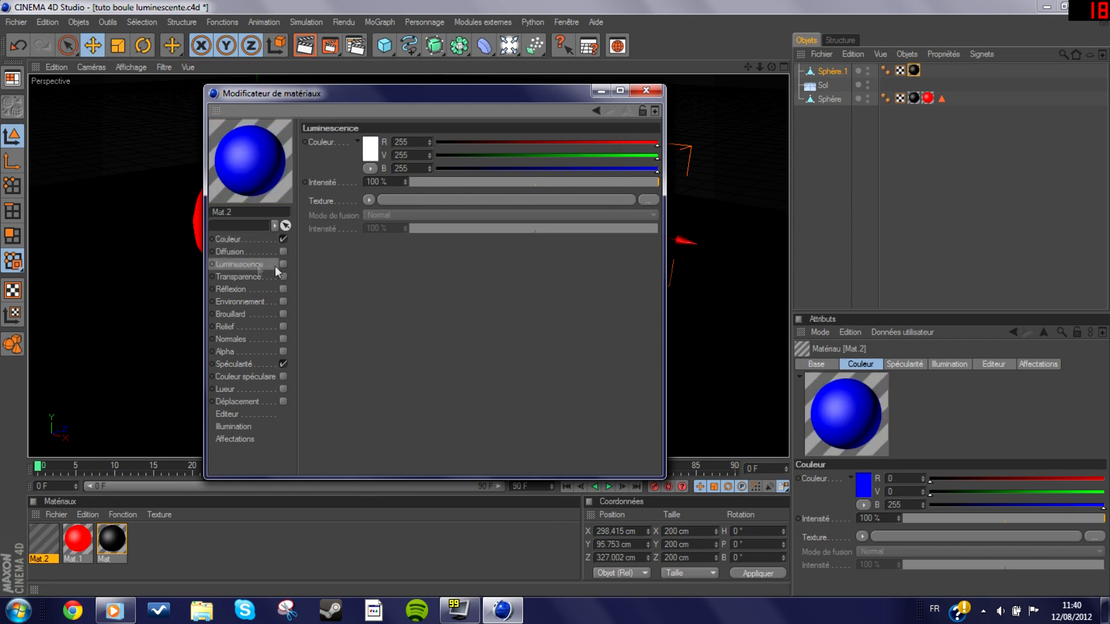
{"action": "left_click", "coordinate": [283, 265]}
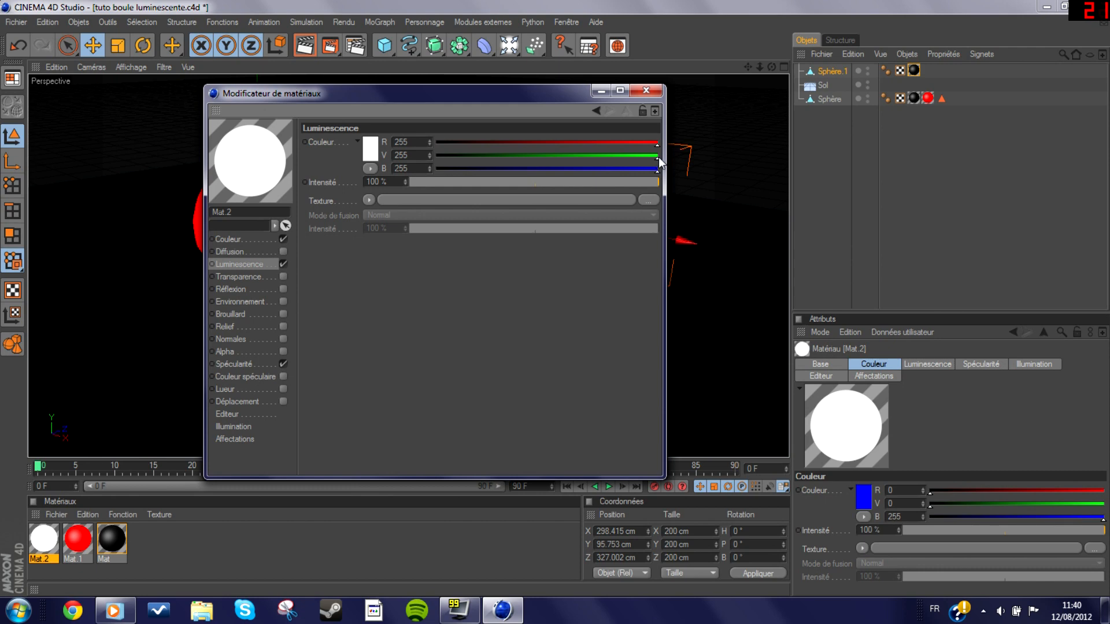
{"action": "left_click_drag", "start_coordinate": [657, 157], "coordinate": [434, 157]}
{"action": "left_click_drag", "start_coordinate": [657, 143], "coordinate": [349, 144]}
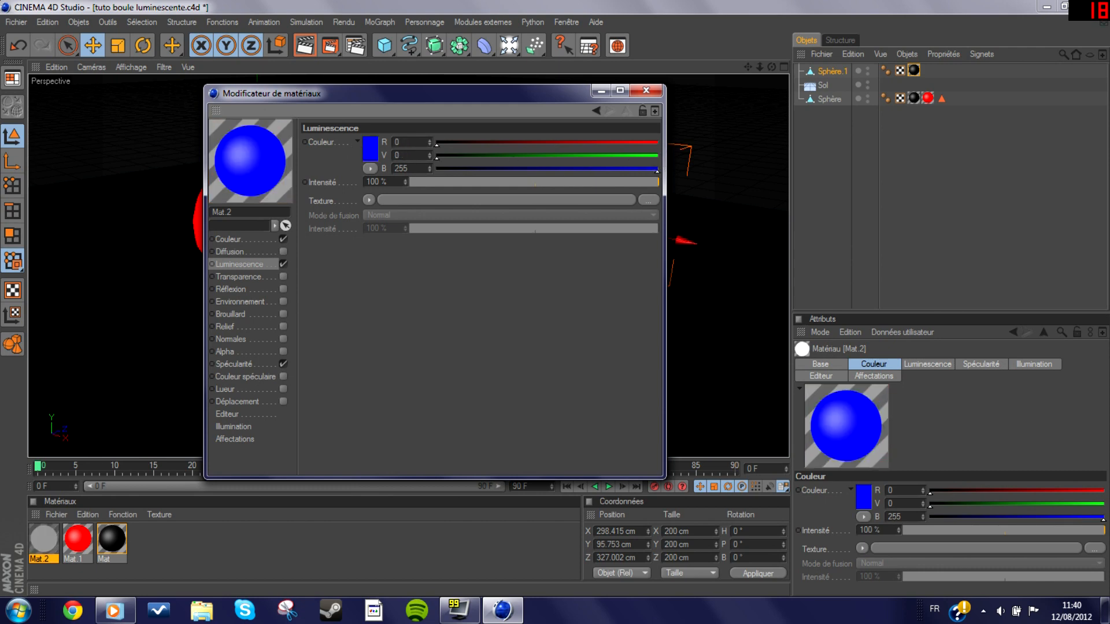
{"action": "type", "text": "3"}
{"action": "key", "text": "Return"}
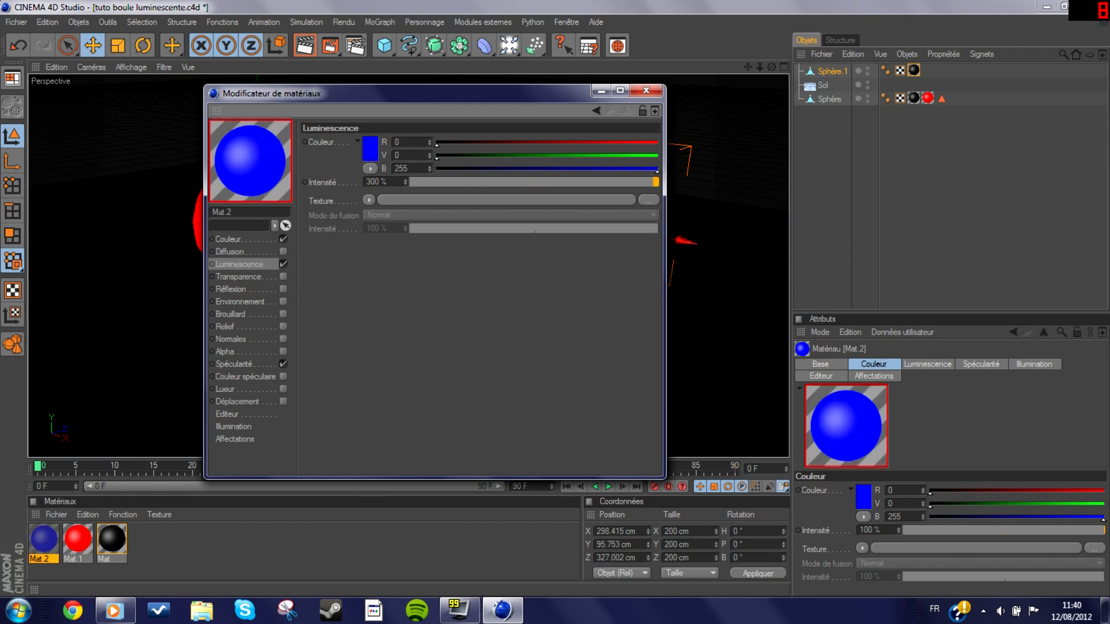
{"action": "left_click", "coordinate": [646, 91]}
Step: Raise the second sphere to about 148.6 cm on the Y axis and activate Ring Selection in polygon mode
{"action": "left_click_drag", "start_coordinate": [593, 130], "coordinate": [707, 110]}
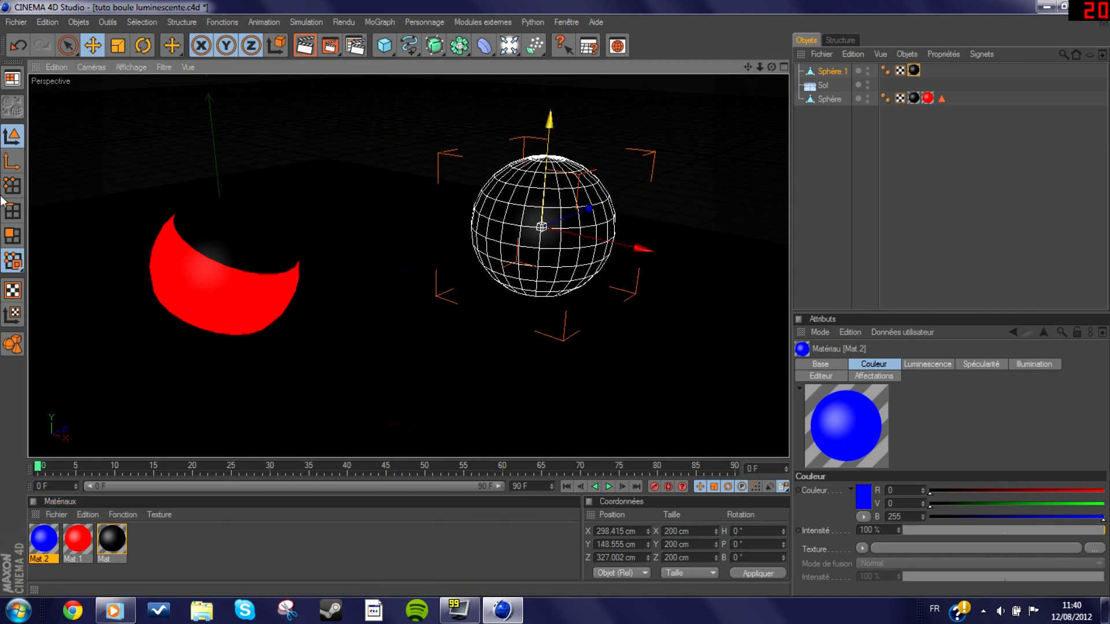
{"action": "left_click", "coordinate": [12, 235]}
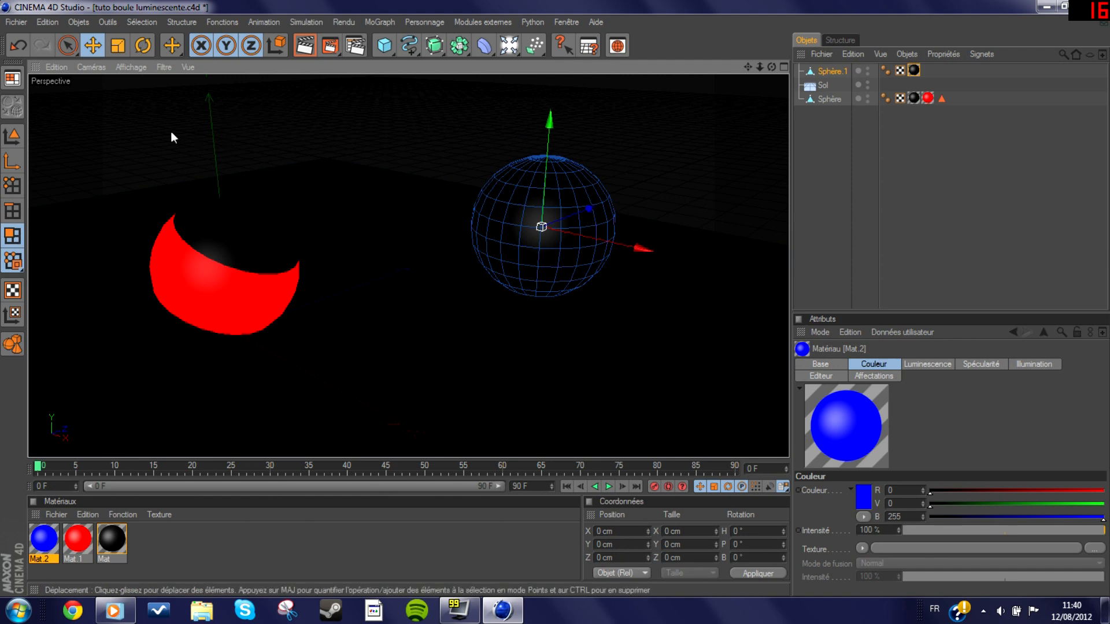
{"action": "left_click", "coordinate": [143, 22]}
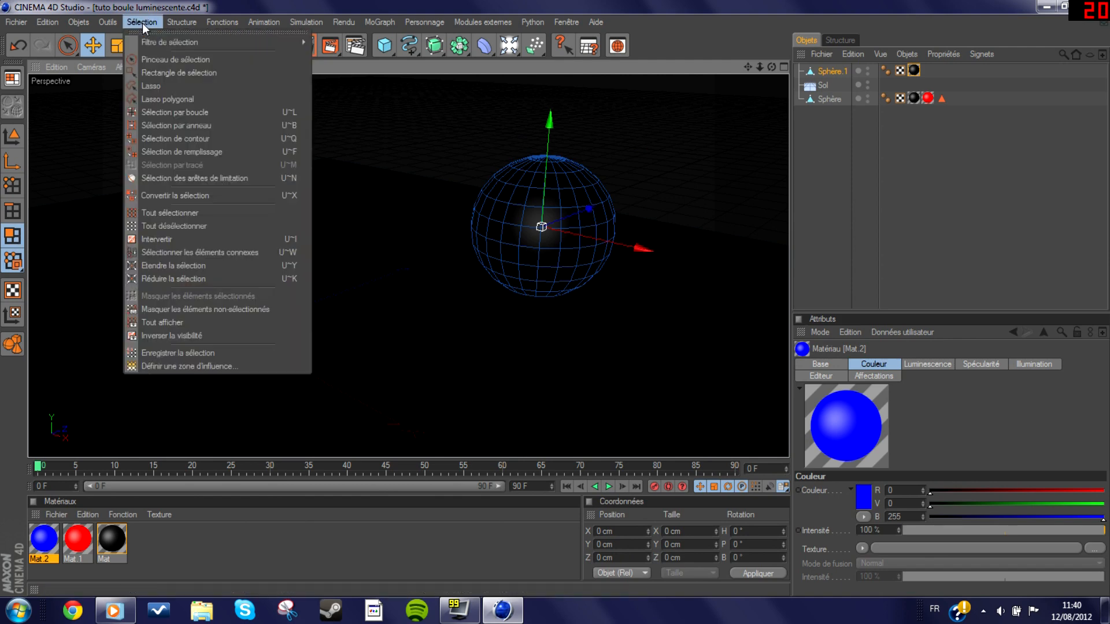
{"action": "left_click", "coordinate": [171, 124]}
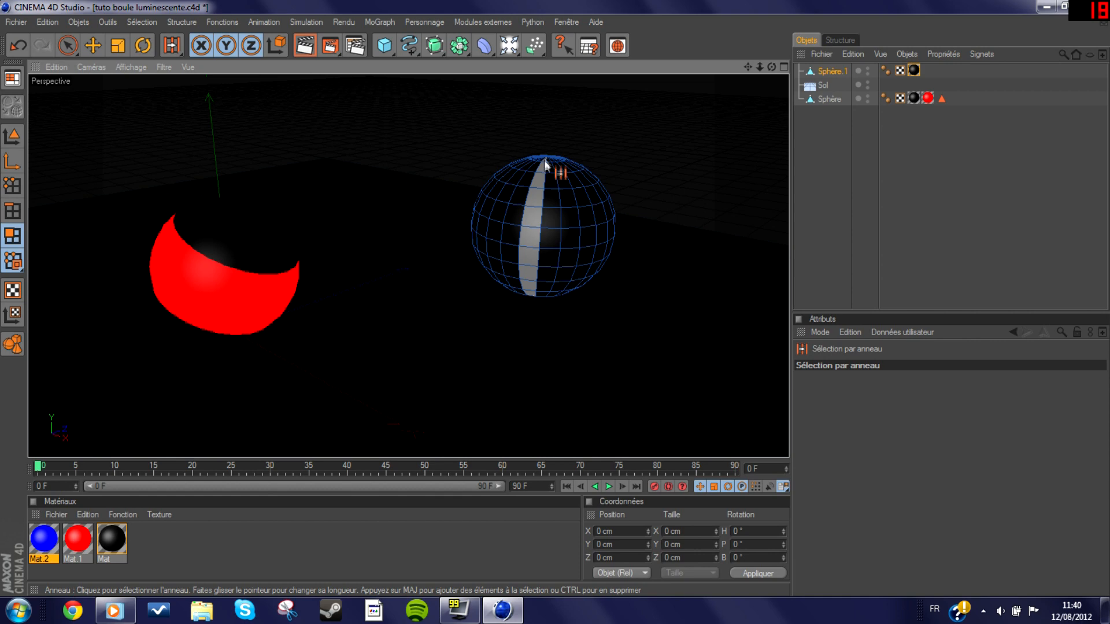
Step: Try to ring-select the top, central and bottom polygon rings of the second sphere
{"action": "left_click_drag", "start_coordinate": [539, 157], "coordinate": [535, 166]}
{"action": "left_click_drag", "start_coordinate": [554, 238], "coordinate": [553, 267], "text": "shift"}
{"action": "left_click_drag", "start_coordinate": [771, 69], "coordinate": [772, 70]}
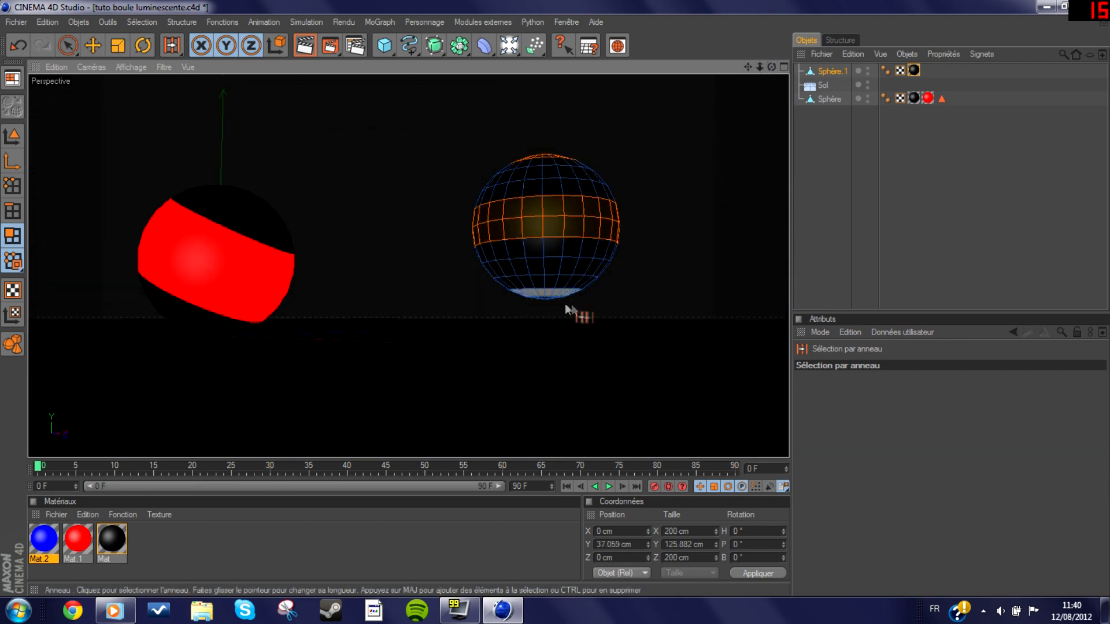
{"action": "left_click", "coordinate": [549, 294], "text": "shift"}
{"action": "left_click", "coordinate": [551, 292], "text": "shift"}
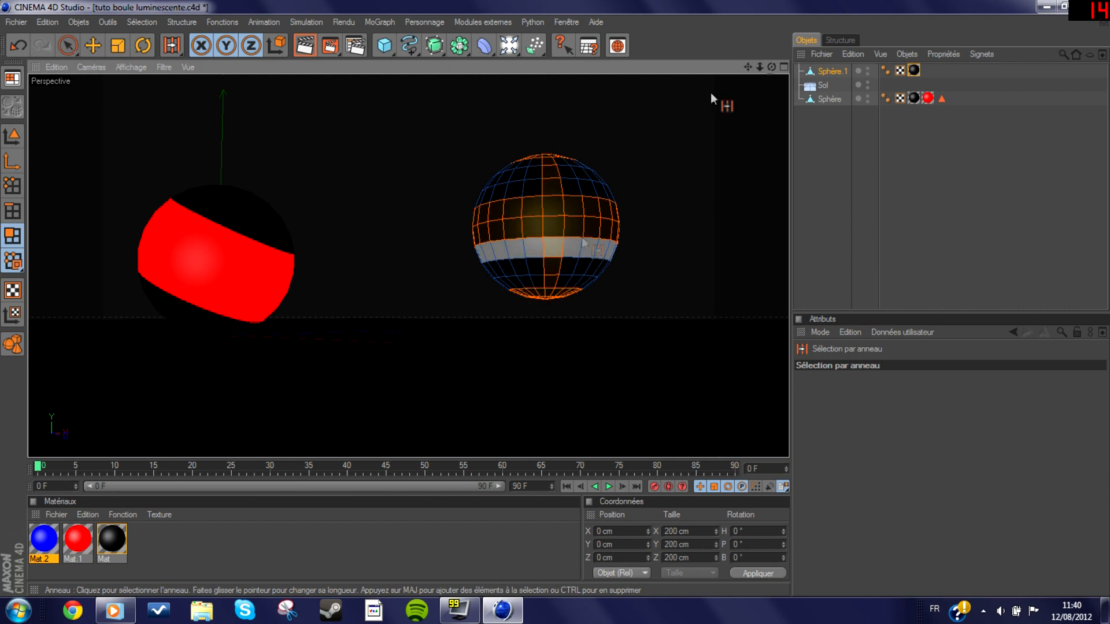
{"action": "left_click_drag", "start_coordinate": [772, 68], "coordinate": [773, 75]}
{"action": "left_click_drag", "start_coordinate": [584, 203], "coordinate": [584, 232], "text": "alt"}
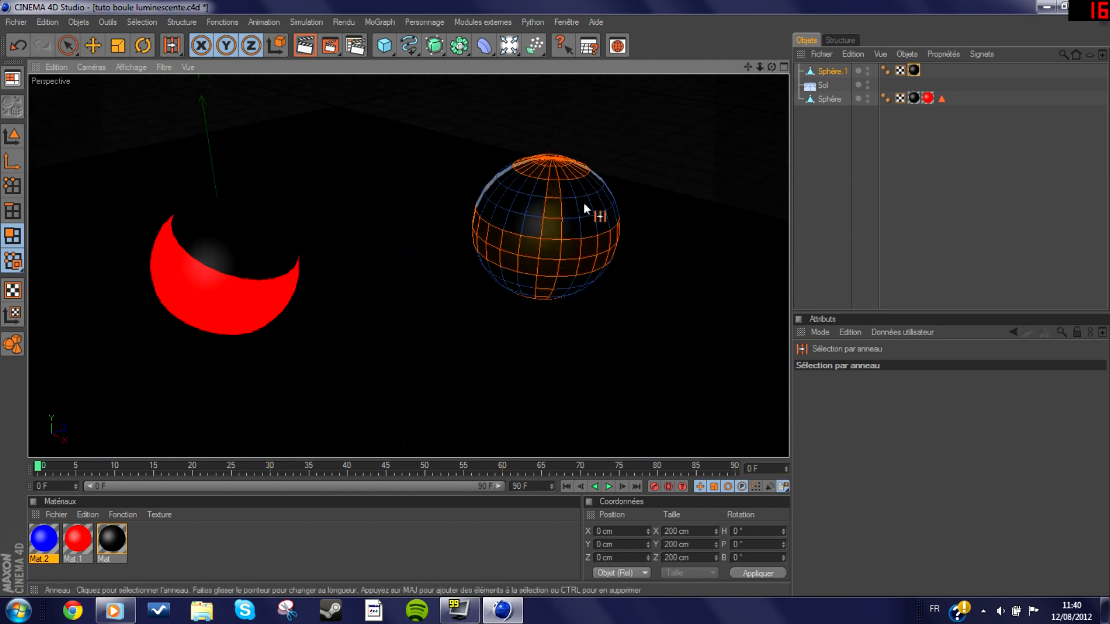
Step: Ring-select the top cap, the two rings around the equator and the bottom cap of the second sphere
{"action": "left_click", "coordinate": [560, 158]}
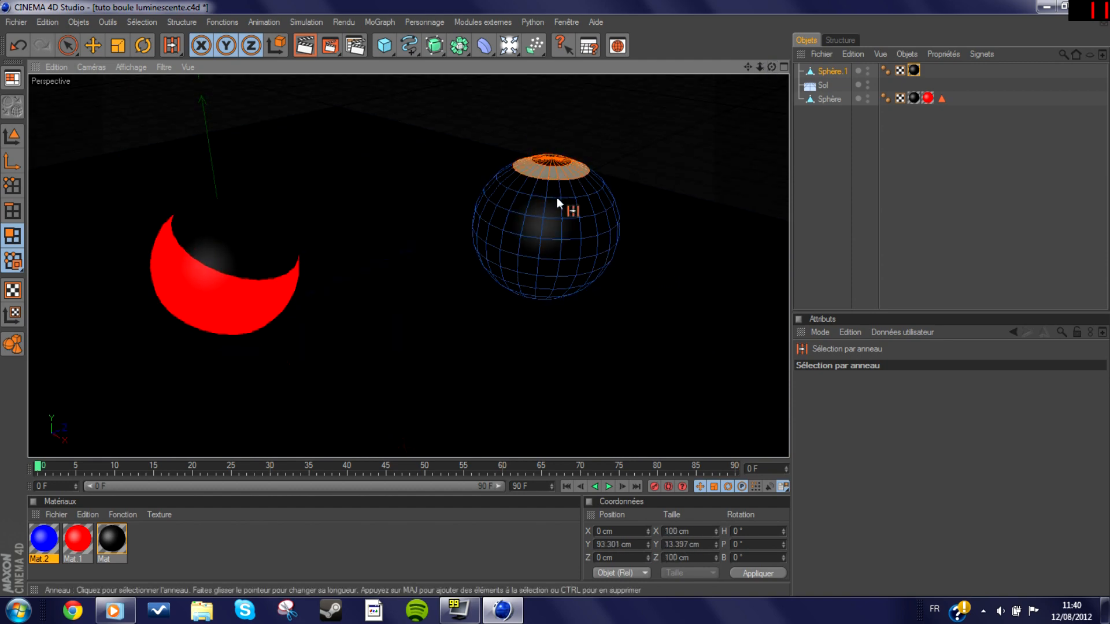
{"action": "left_click", "coordinate": [535, 256], "text": "shift"}
{"action": "left_click", "coordinate": [541, 268], "text": "shift"}
{"action": "left_click_drag", "start_coordinate": [772, 67], "coordinate": [771, 68]}
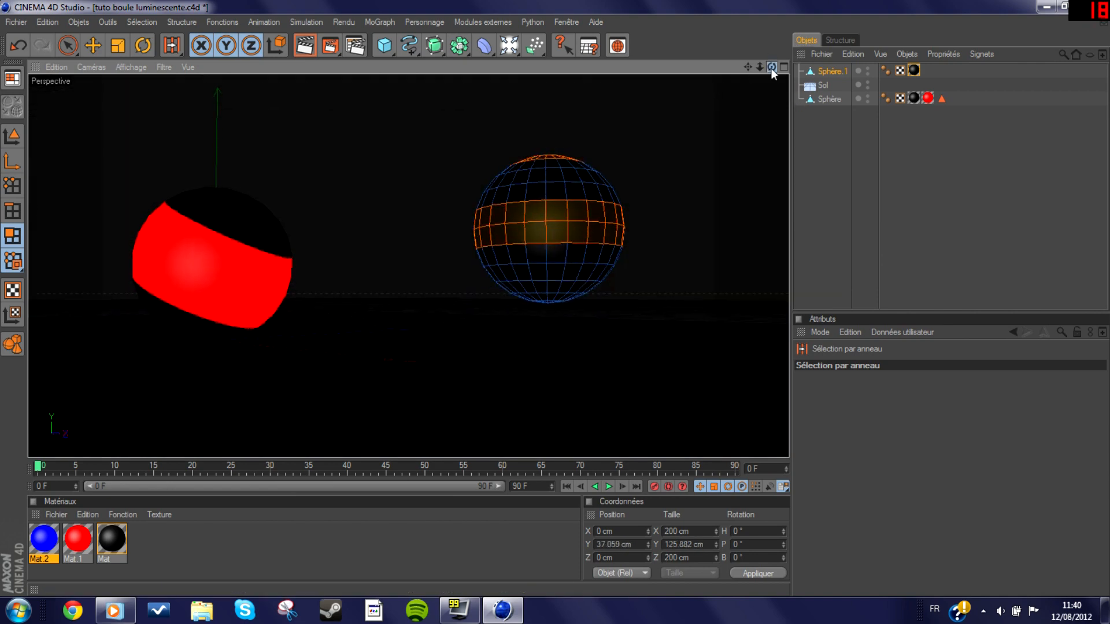
{"action": "left_click", "coordinate": [554, 303], "text": "shift"}
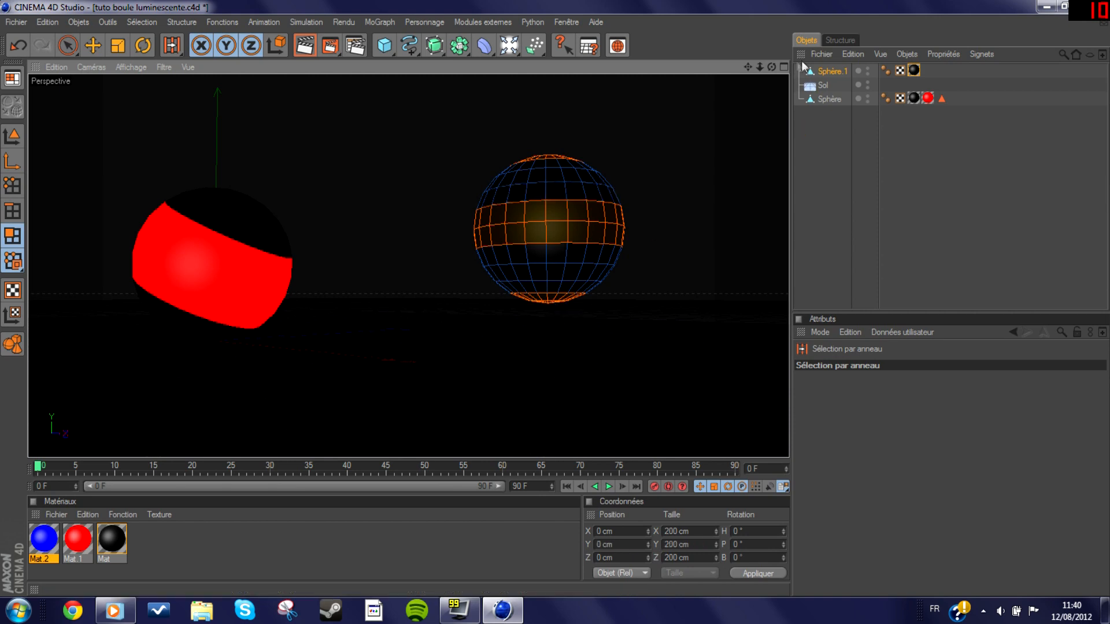
{"action": "left_click_drag", "start_coordinate": [772, 66], "coordinate": [773, 69]}
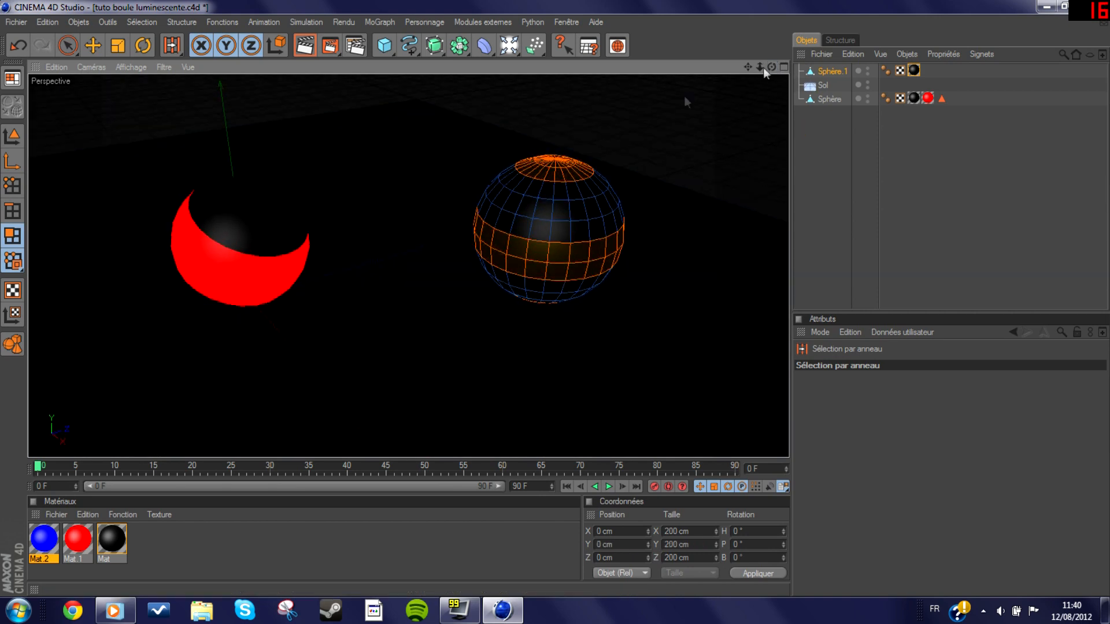
Step: Apply the blue luminescent material to the selected polygon rings and caps of the second sphere
{"action": "right_click", "coordinate": [39, 541]}
{"action": "left_click", "coordinate": [72, 414]}
{"action": "left_click_drag", "start_coordinate": [772, 66], "coordinate": [772, 69]}
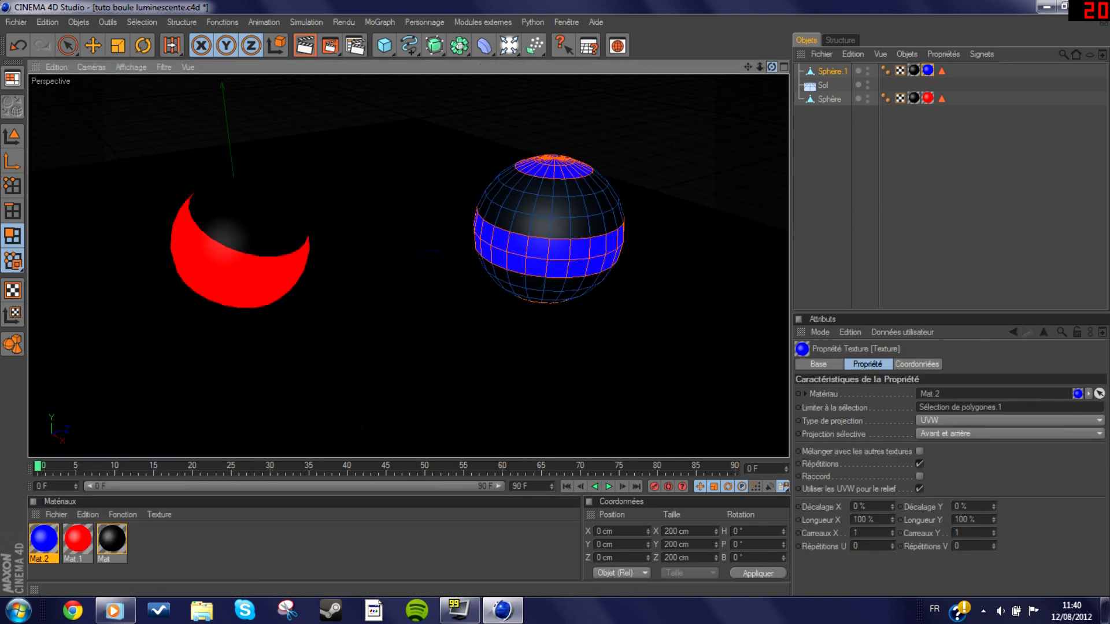
Step: Lower the whole second sphere to about 93.8 cm on the Y axis and tilt it to about 19.4° pitch and -4.5° bank
{"action": "left_click", "coordinate": [92, 45]}
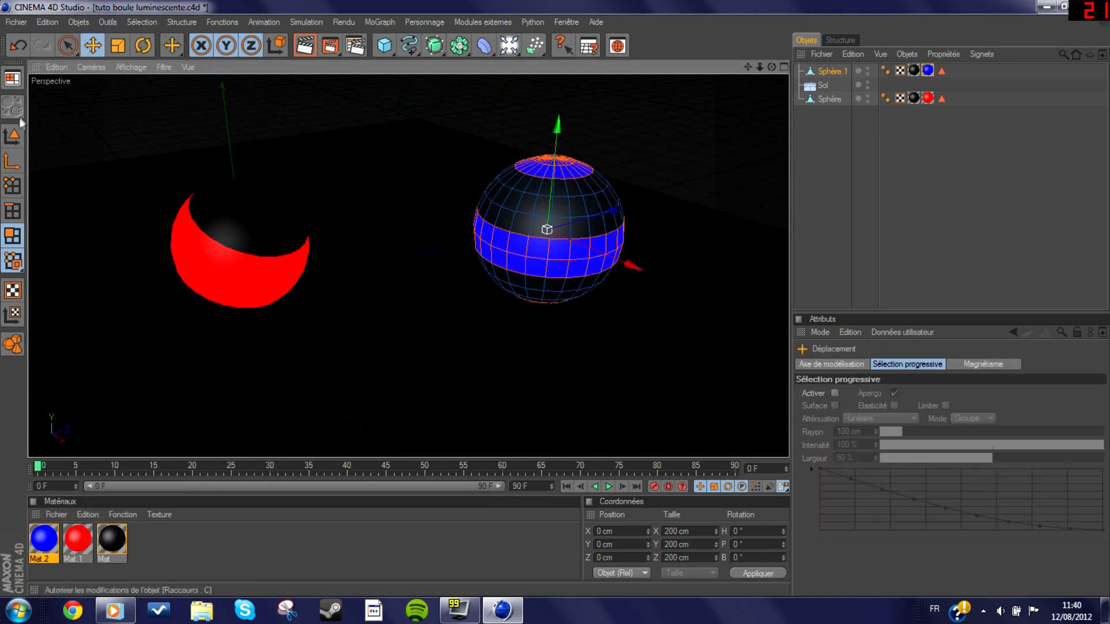
{"action": "left_click", "coordinate": [13, 135]}
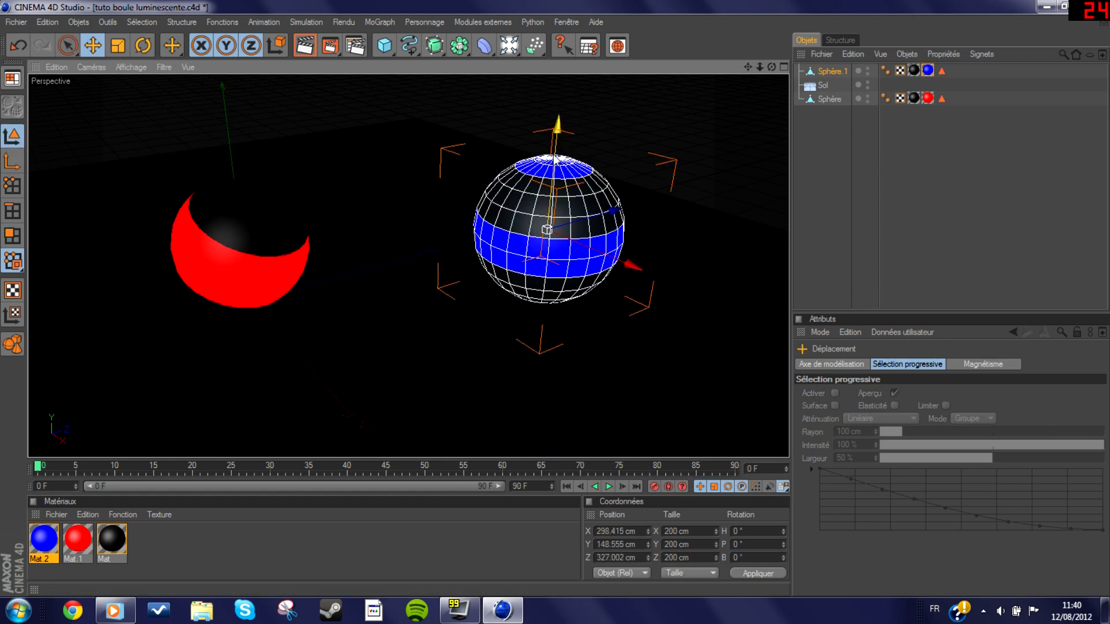
{"action": "left_click_drag", "start_coordinate": [558, 124], "coordinate": [554, 161]}
{"action": "key", "text": "r"}
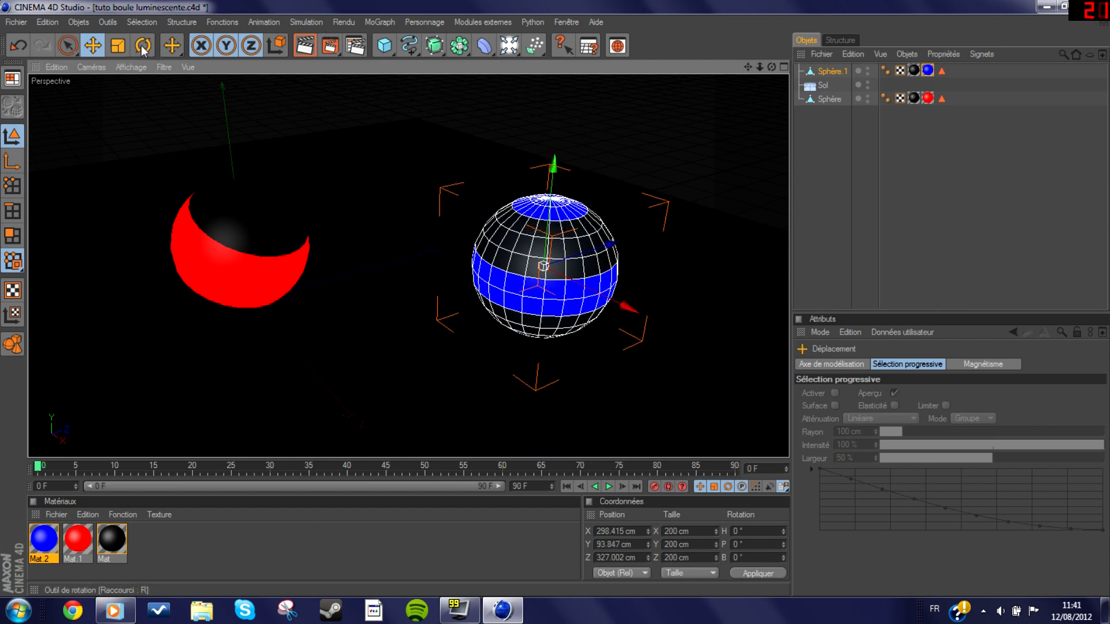
{"action": "left_click_drag", "start_coordinate": [535, 217], "coordinate": [554, 223]}
Step: Render the perspective view to preview both glowing spheres, and deselect the second sphere
{"action": "left_click", "coordinate": [305, 45]}
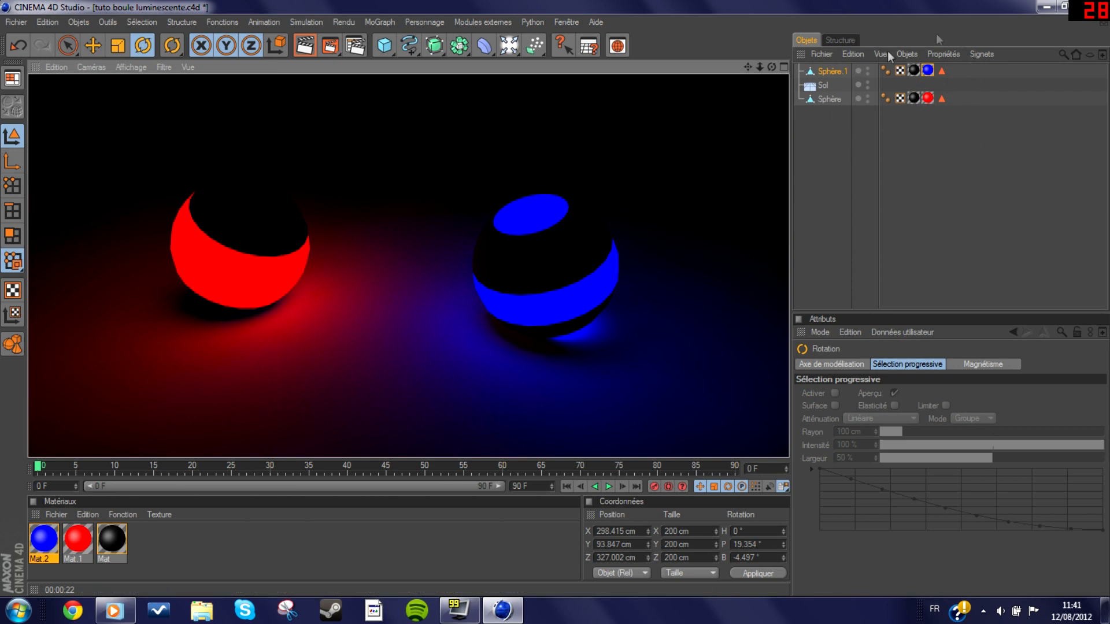
{"action": "left_click", "coordinate": [842, 148]}
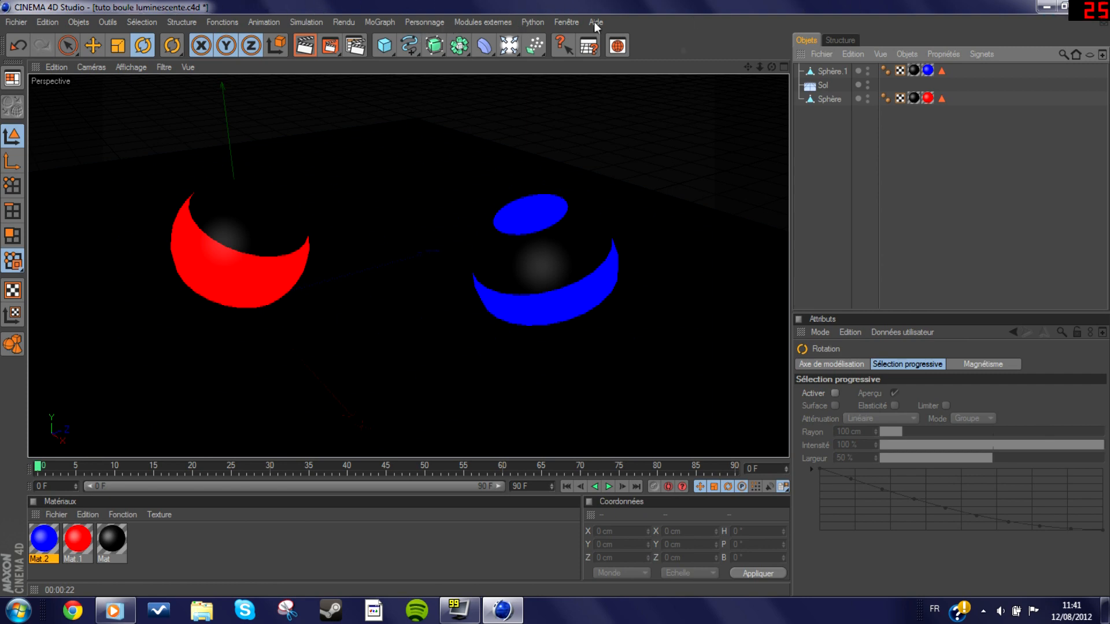
{"action": "left_click_drag", "start_coordinate": [747, 66], "coordinate": [781, 58]}
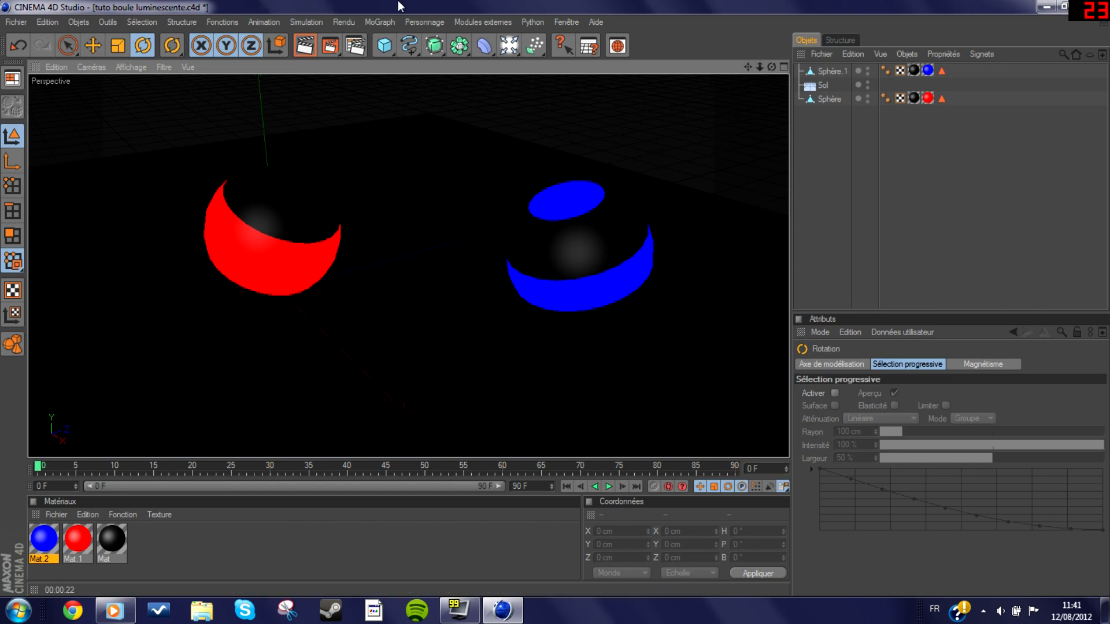
{"action": "left_click", "coordinate": [259, 23]}
{"action": "left_click", "coordinate": [259, 23]}
{"action": "double_click", "coordinate": [350, 6]}
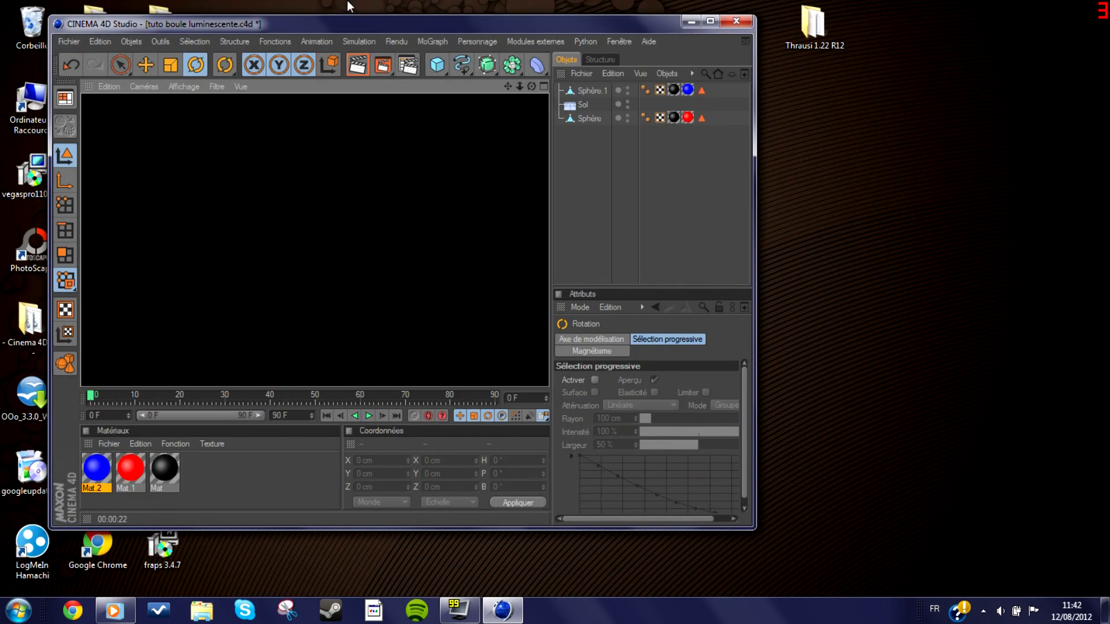
{"action": "double_click", "coordinate": [368, 16]}
{"action": "double_click", "coordinate": [370, 15]}
{"action": "double_click", "coordinate": [369, 24]}
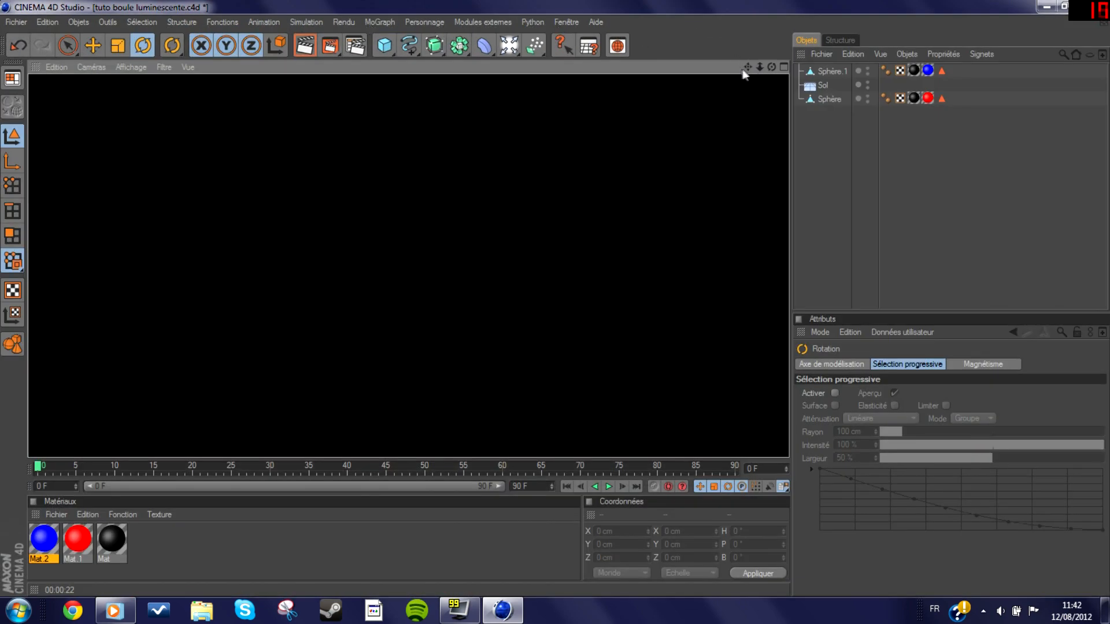